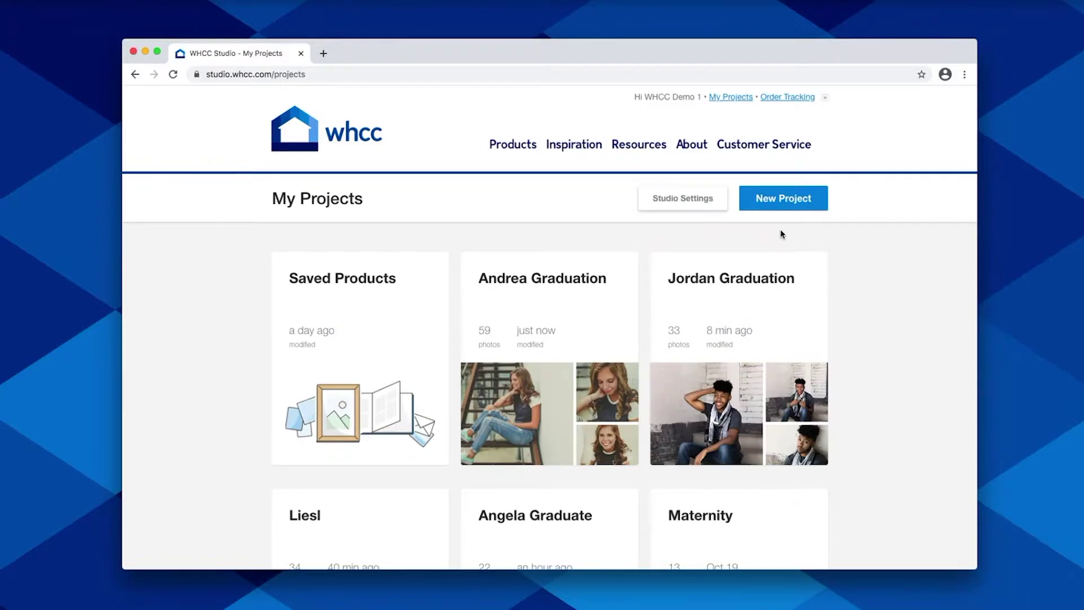
Step: Open the male graduate's graduation project from the projects list
{"action": "left_click", "coordinate": [784, 201]}
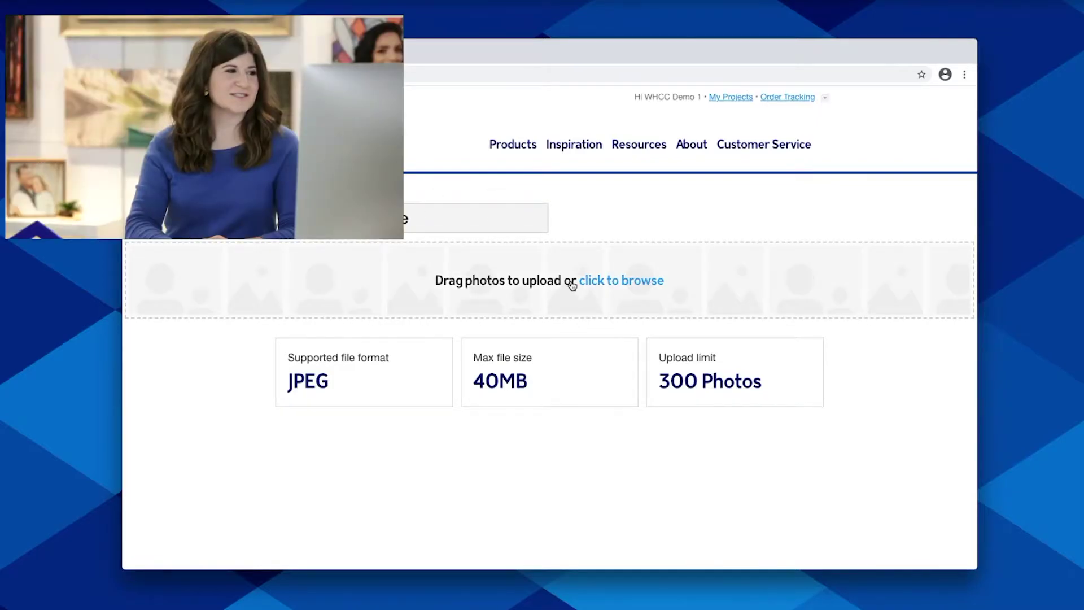
{"action": "key", "text": "alt+Left"}
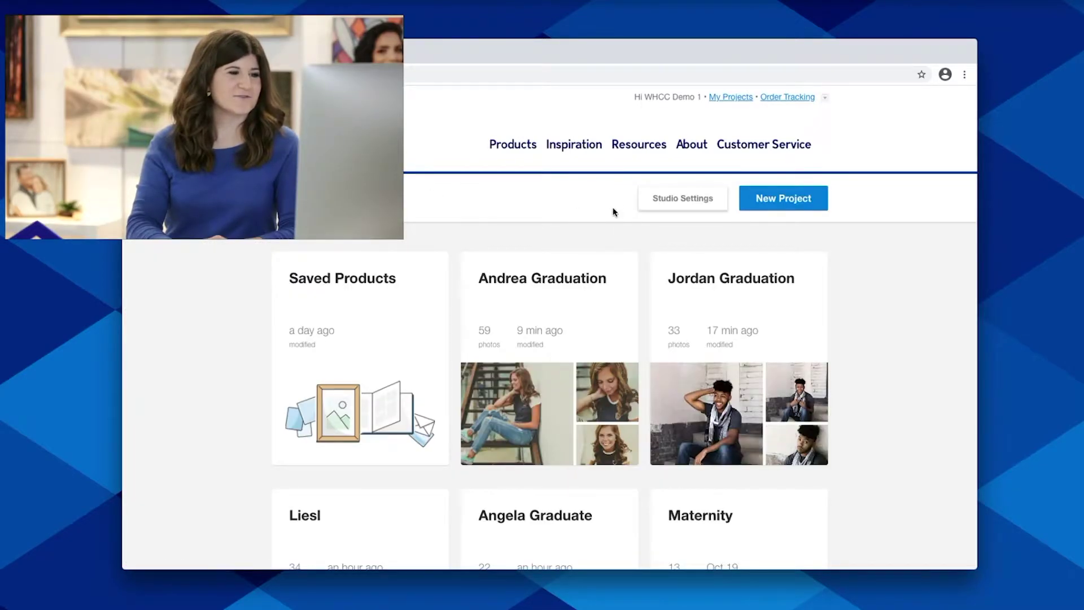
{"action": "left_click", "coordinate": [760, 339]}
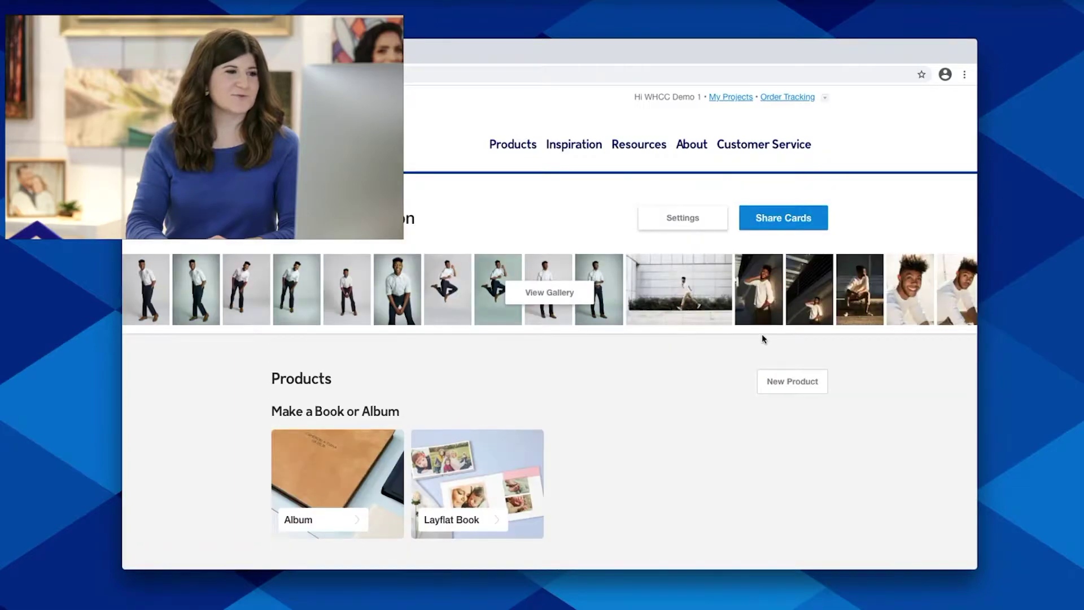
Step: Under Design a Card, open the Graduation collection and choose the Congrats To The Grad design
{"action": "scroll", "coordinate": [632, 378], "scroll_direction": "down", "scroll_amount": 10}
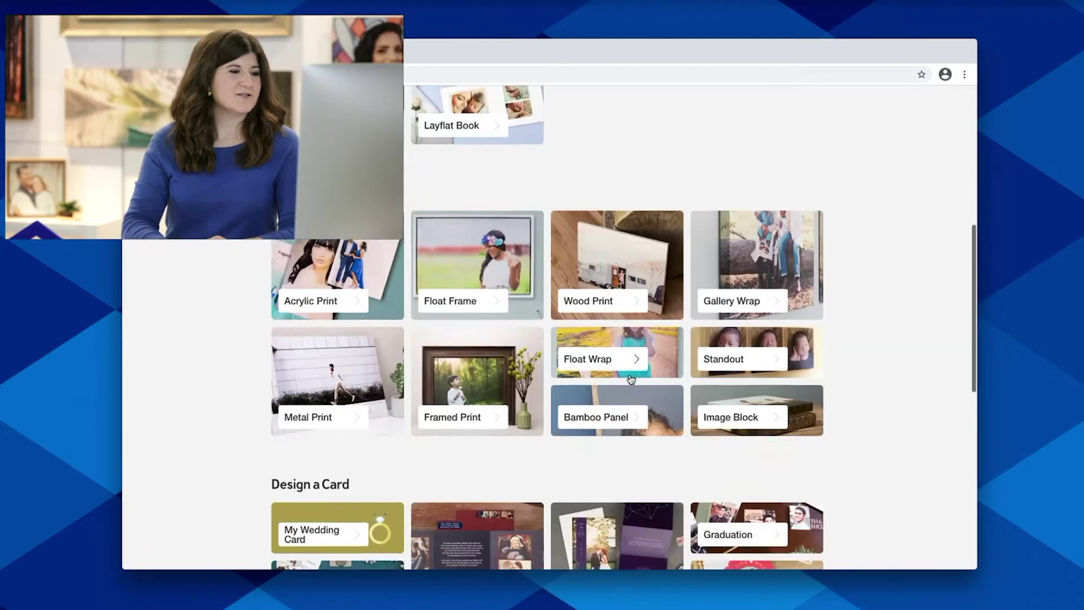
{"action": "scroll", "coordinate": [631, 378], "scroll_direction": "down", "scroll_amount": 3}
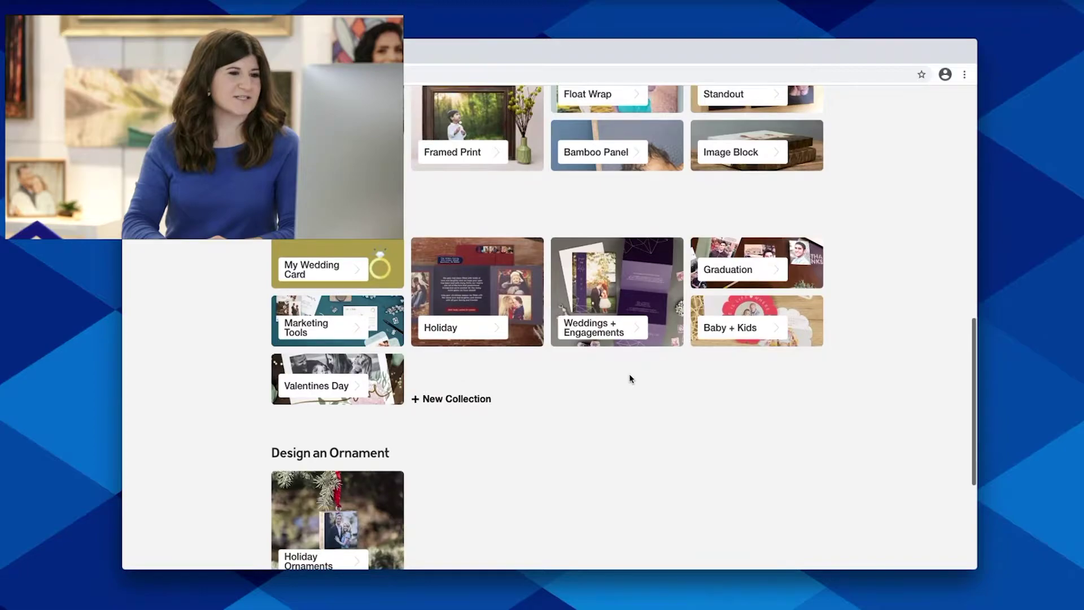
{"action": "left_click", "coordinate": [748, 253]}
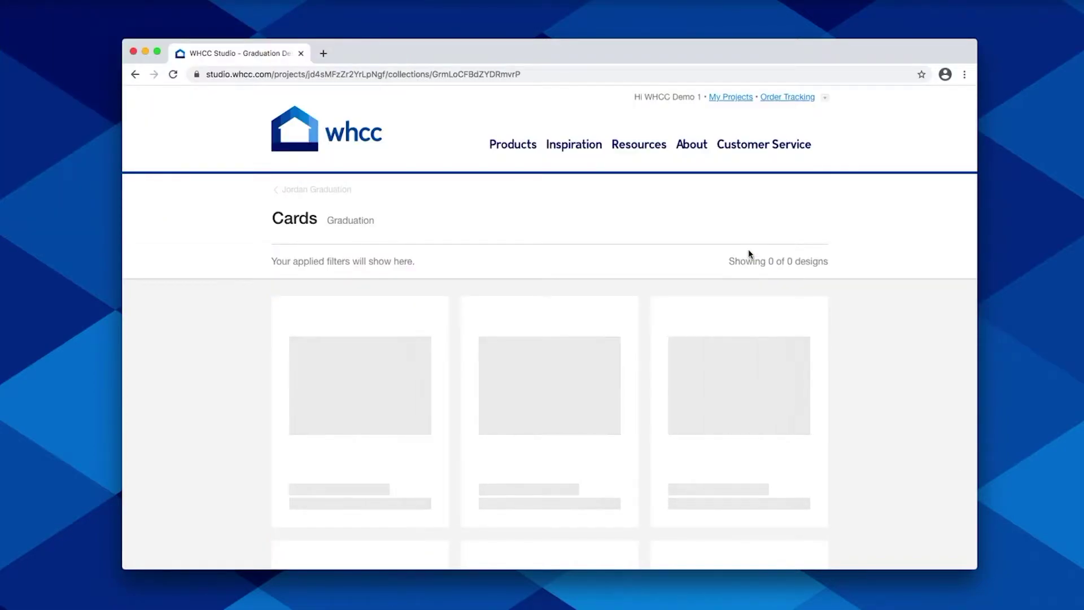
{"action": "scroll", "coordinate": [802, 320], "scroll_direction": "down", "scroll_amount": 3}
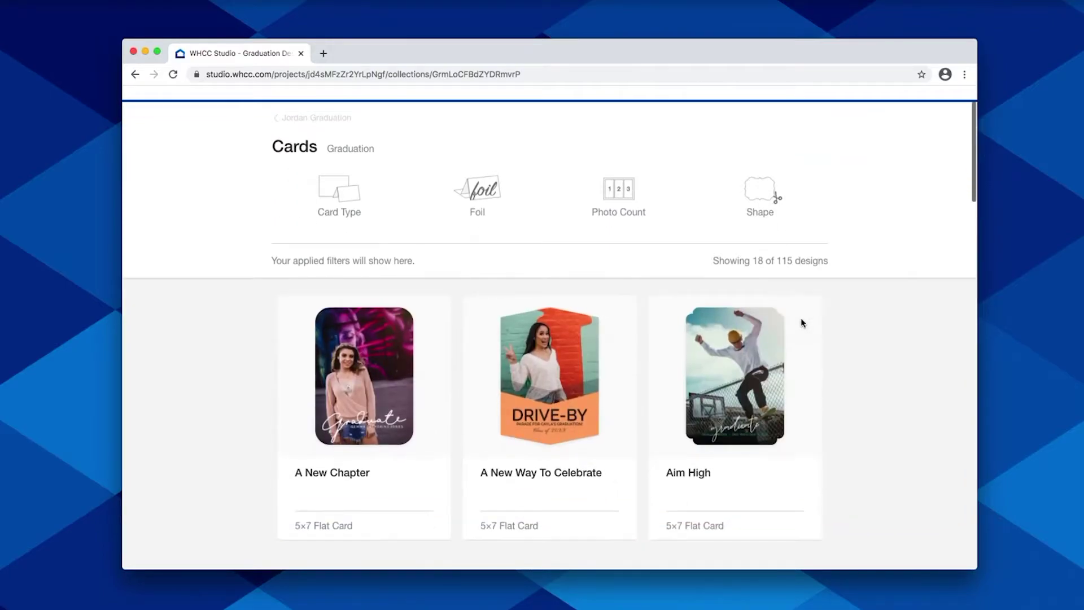
{"action": "scroll", "coordinate": [802, 324], "scroll_direction": "down", "scroll_amount": 7}
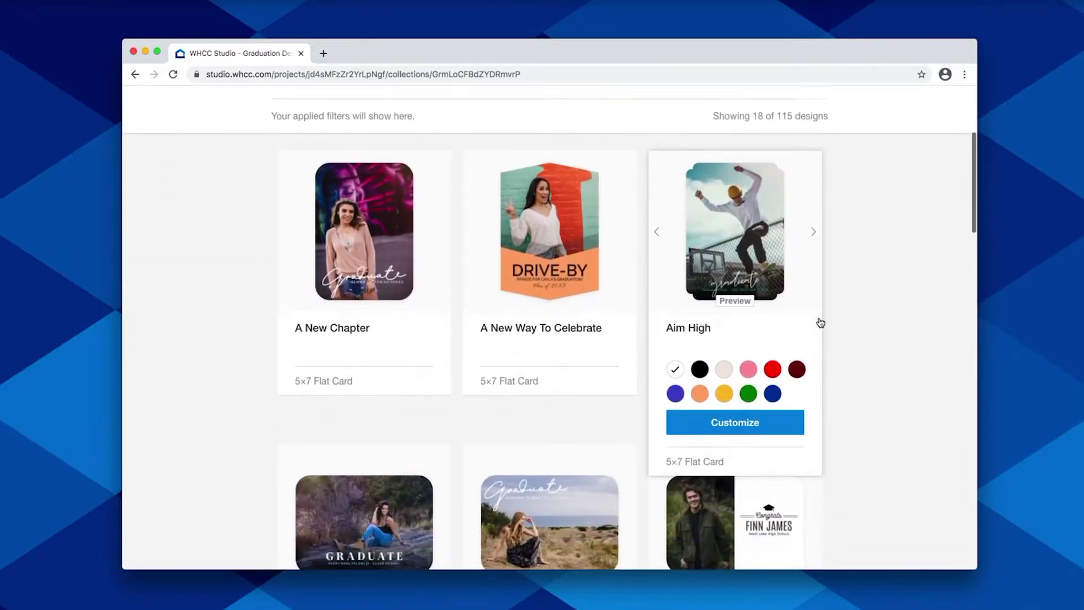
{"action": "scroll", "coordinate": [734, 389], "scroll_direction": "down", "scroll_amount": 1}
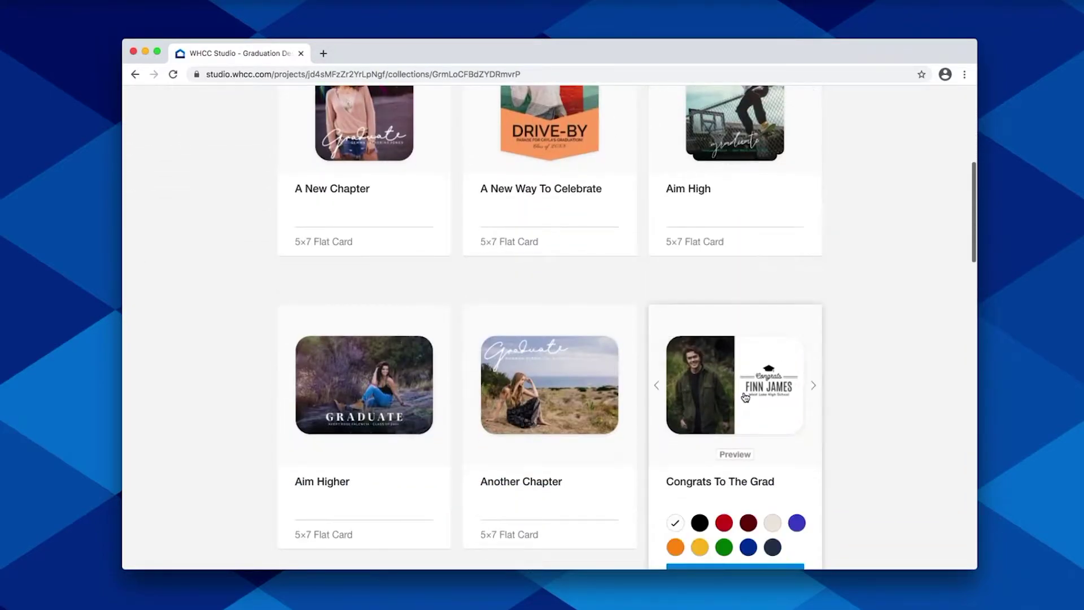
{"action": "left_click", "coordinate": [788, 375]}
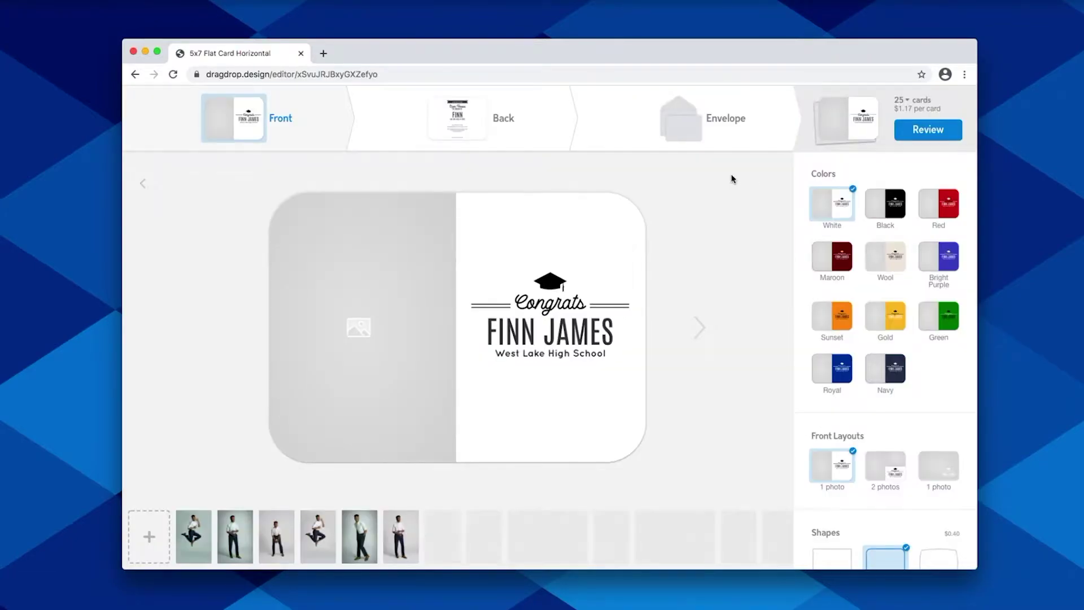
Step: Place the jumping photo on the card front, enlarged and shifted right and down in its frame
{"action": "left_click_drag", "start_coordinate": [324, 550], "coordinate": [392, 399]}
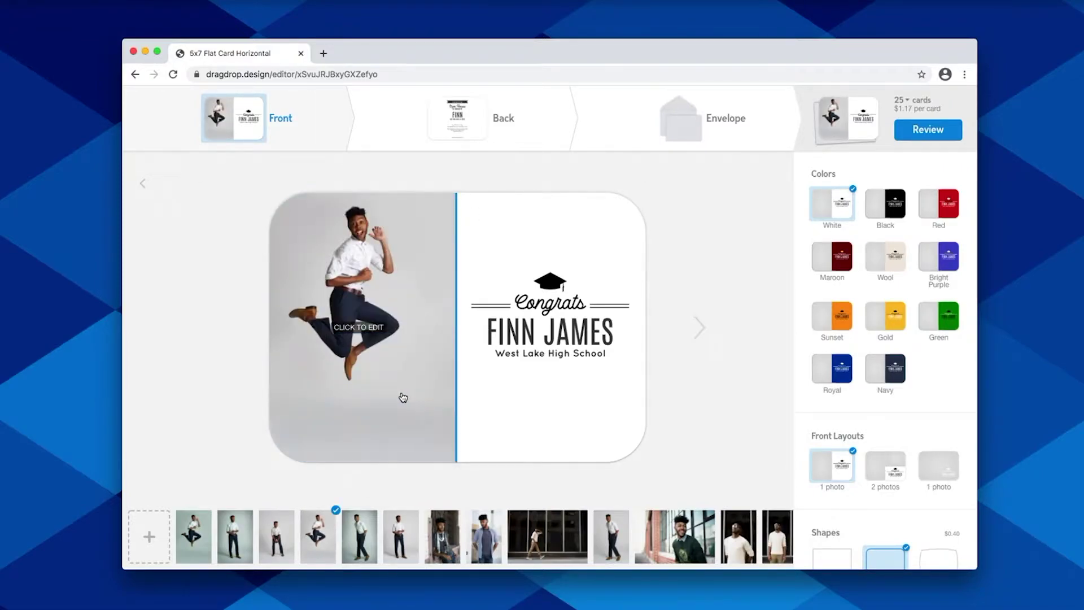
{"action": "left_click", "coordinate": [398, 341]}
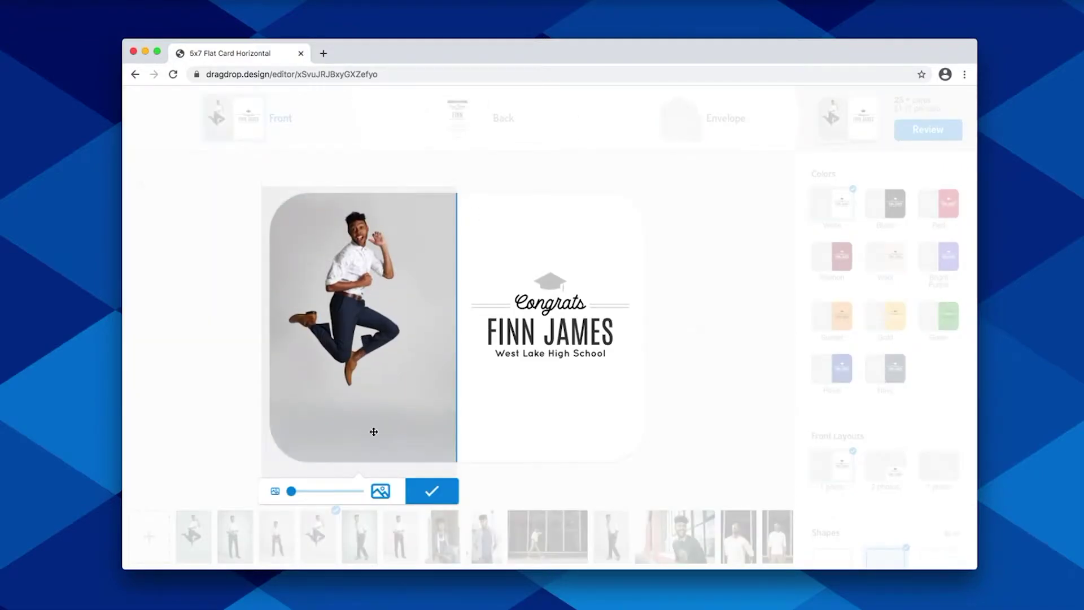
{"action": "left_click_drag", "start_coordinate": [292, 491], "coordinate": [301, 492]}
{"action": "left_click_drag", "start_coordinate": [372, 362], "coordinate": [384, 379]}
{"action": "left_click", "coordinate": [425, 496]}
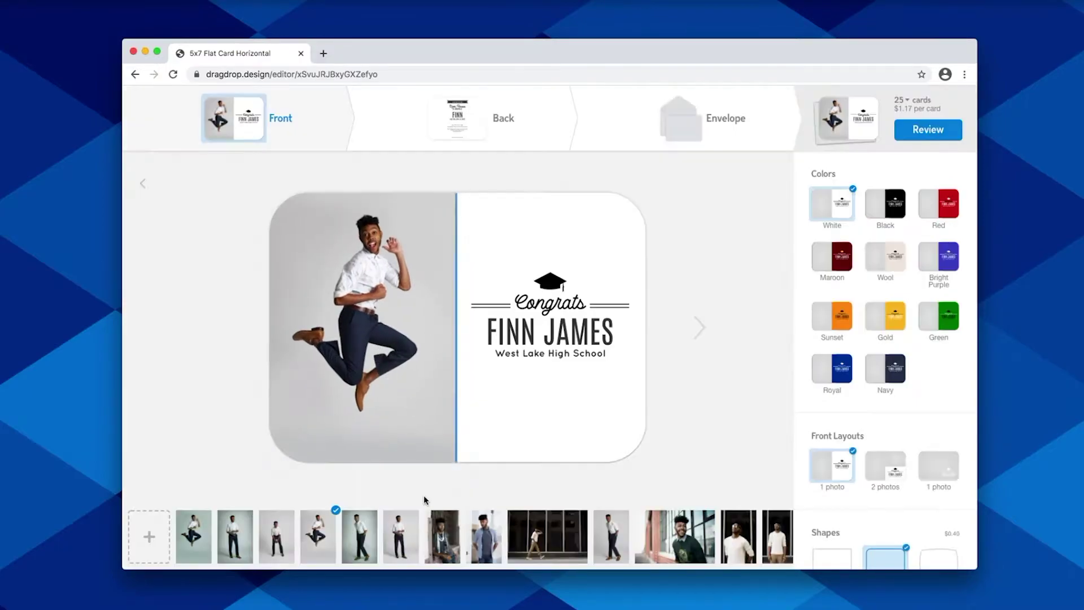
Step: Replace the sample name with 'Jordan' and the school line with 'Class of 2020'
{"action": "left_click", "coordinate": [526, 332]}
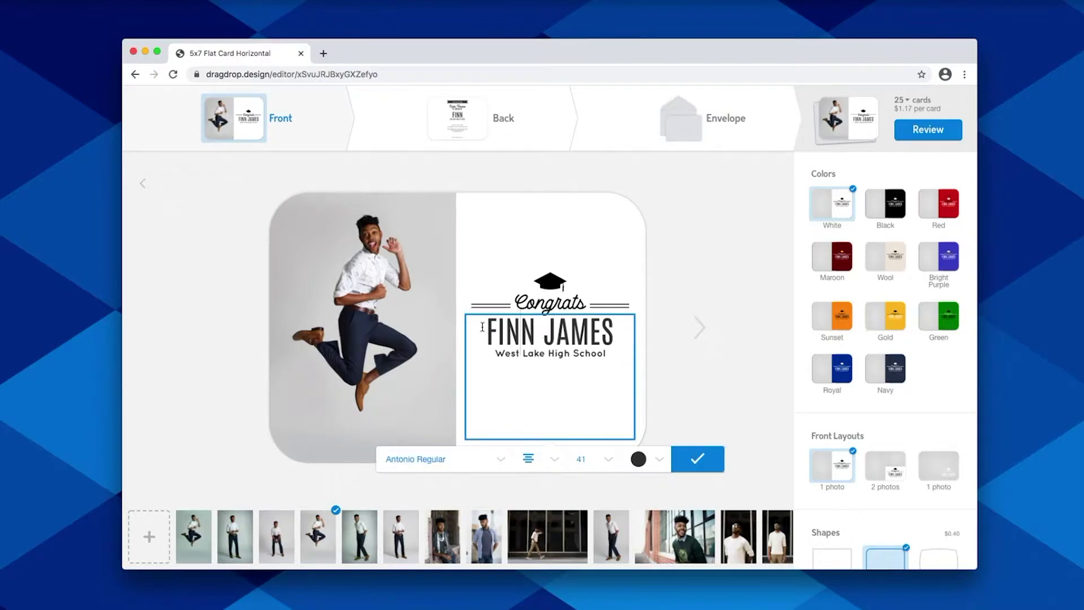
{"action": "left_click_drag", "start_coordinate": [487, 333], "coordinate": [619, 329]}
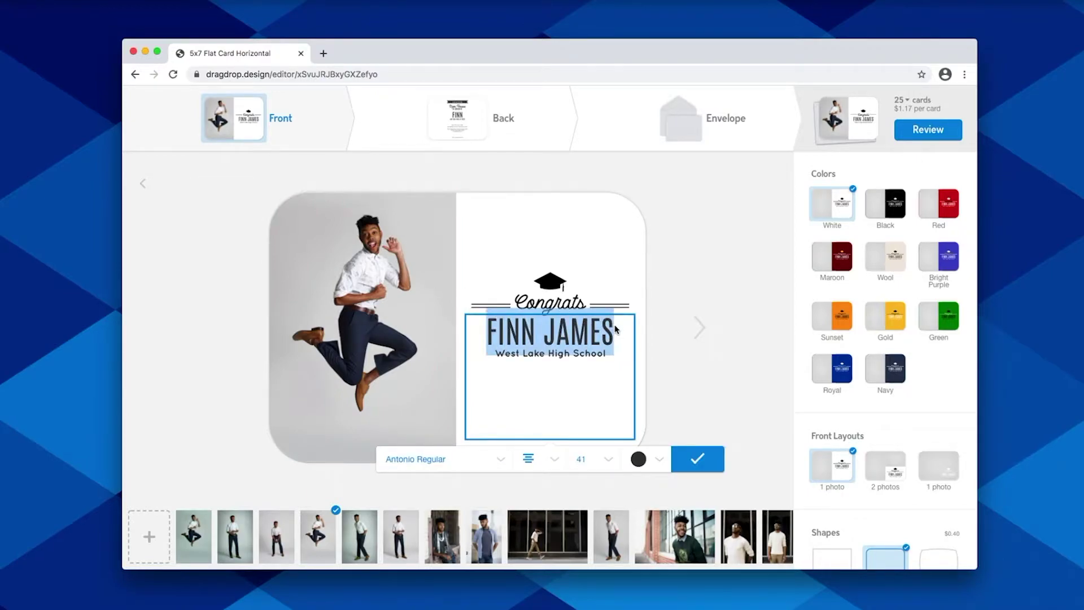
{"action": "type", "text": "Jordan"}
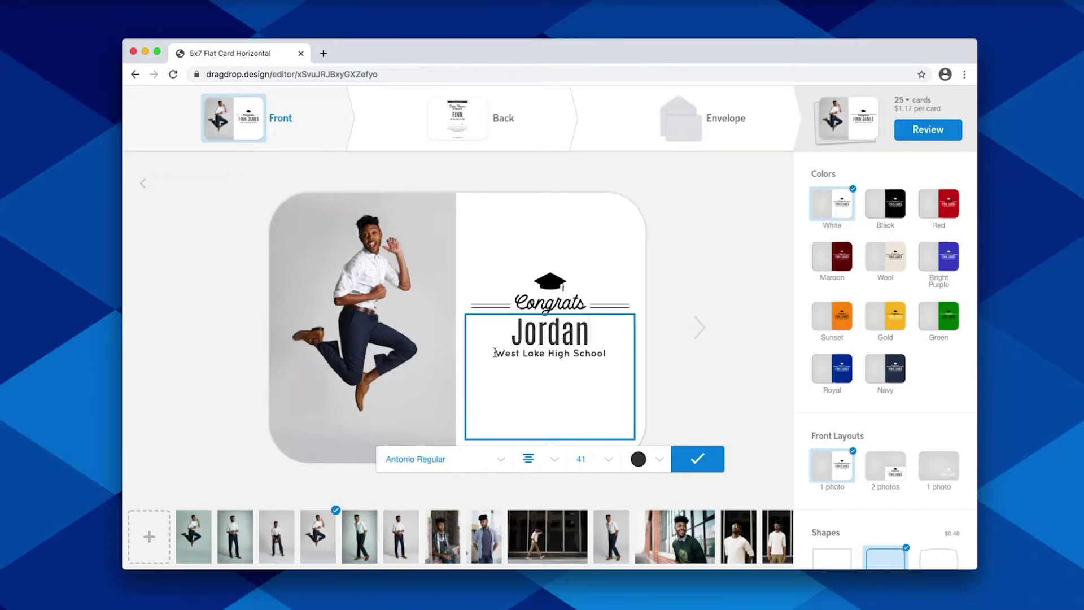
{"action": "left_click_drag", "start_coordinate": [495, 353], "coordinate": [617, 356]}
{"action": "type", "text": "Class of 2020"}
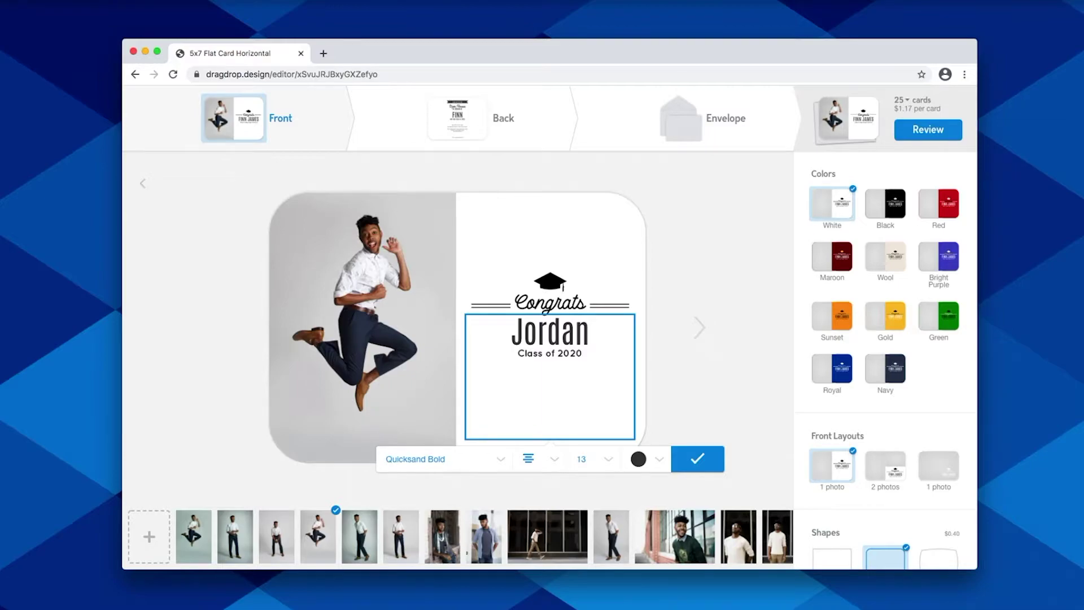
{"action": "left_click_drag", "start_coordinate": [586, 346], "coordinate": [511, 319]}
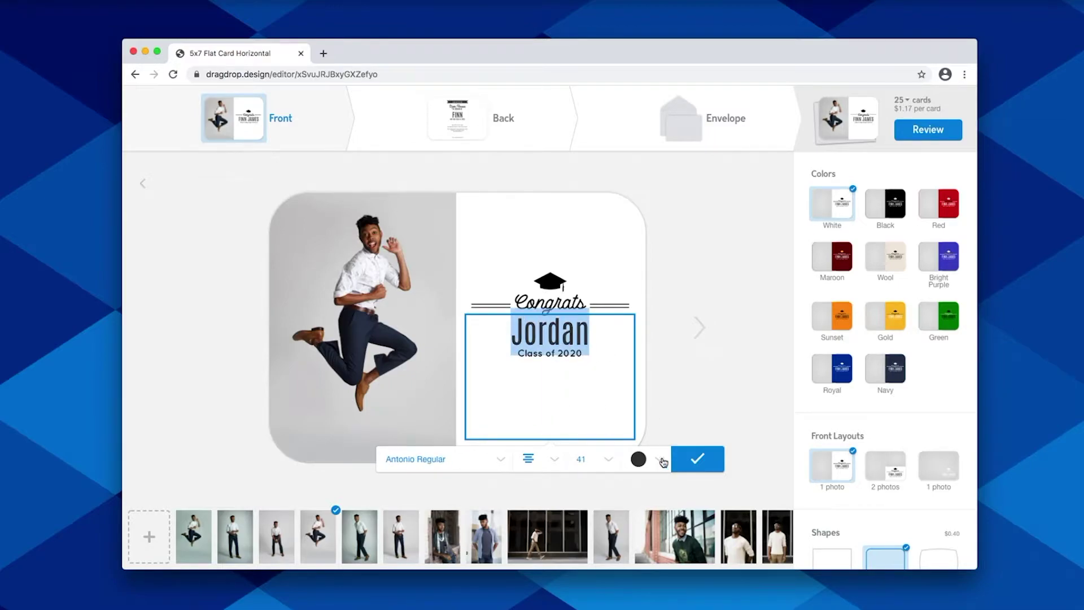
{"action": "left_click", "coordinate": [640, 460]}
{"action": "left_click", "coordinate": [600, 464]}
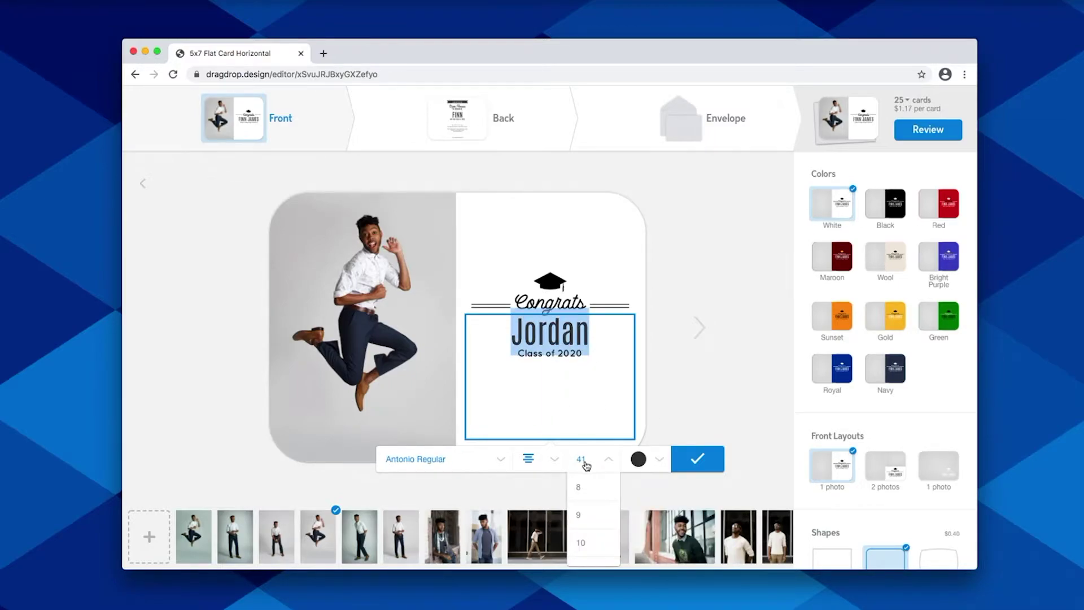
{"action": "left_click", "coordinate": [713, 468]}
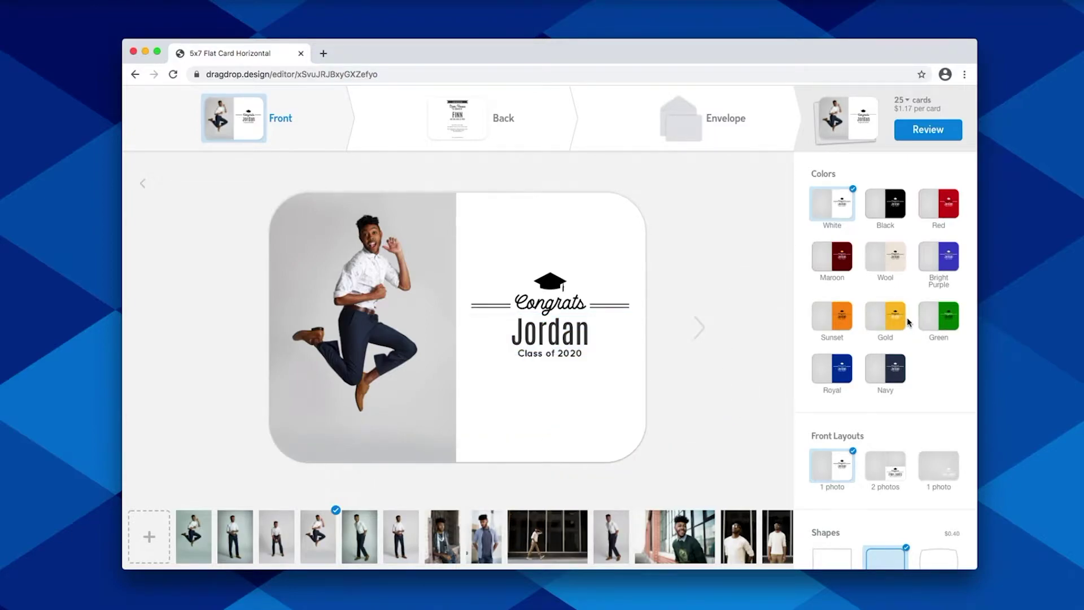
Step: Preview the card in the Wool, Black and Maroon colours
{"action": "scroll", "coordinate": [908, 322], "scroll_direction": "down", "scroll_amount": 3}
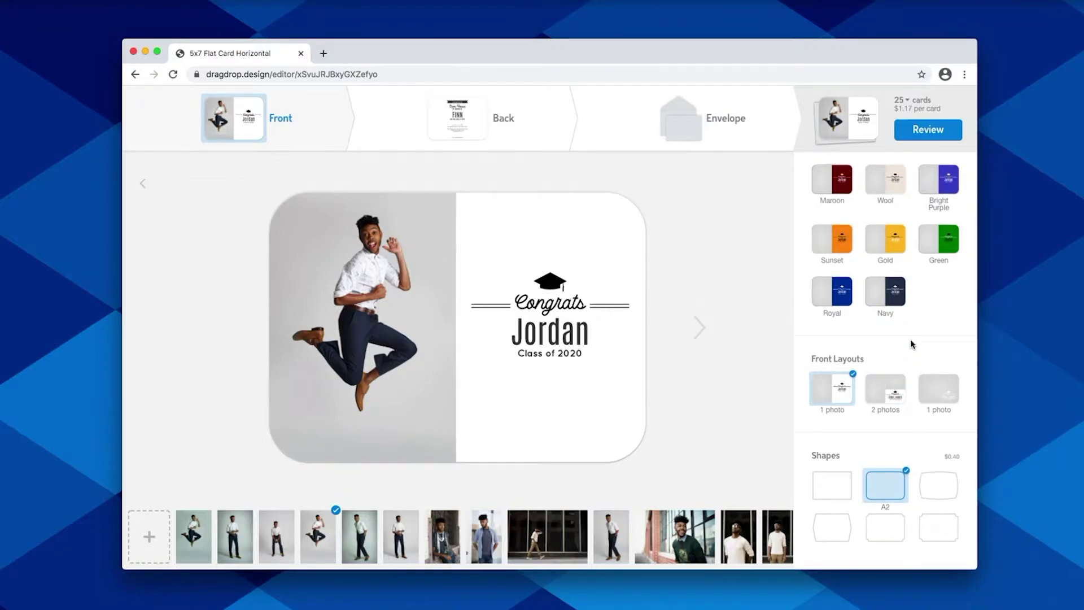
{"action": "scroll", "coordinate": [911, 339], "scroll_direction": "up", "scroll_amount": 3}
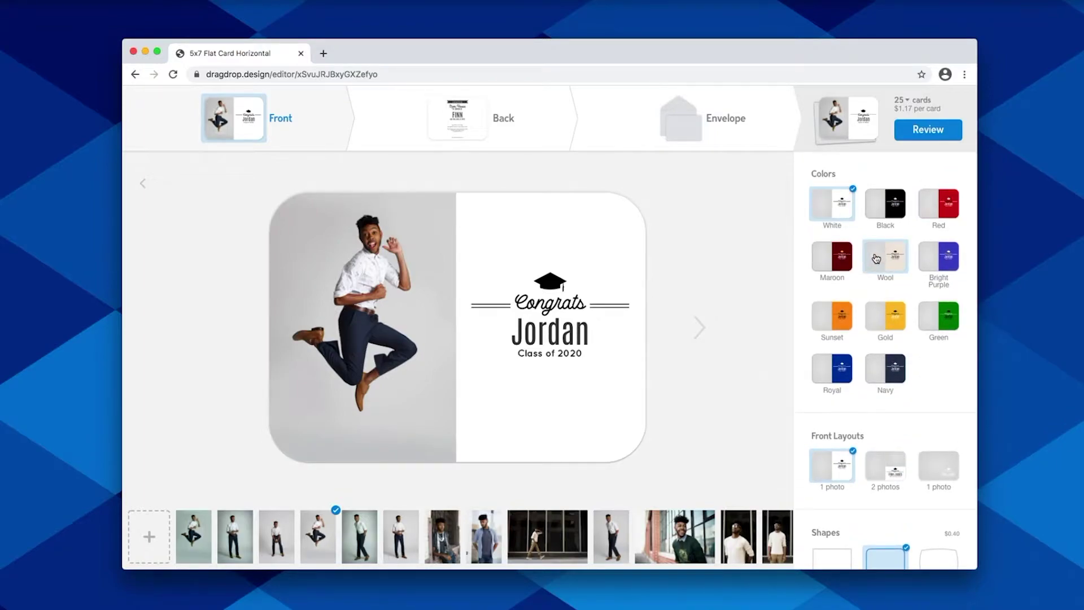
{"action": "left_click", "coordinate": [876, 259]}
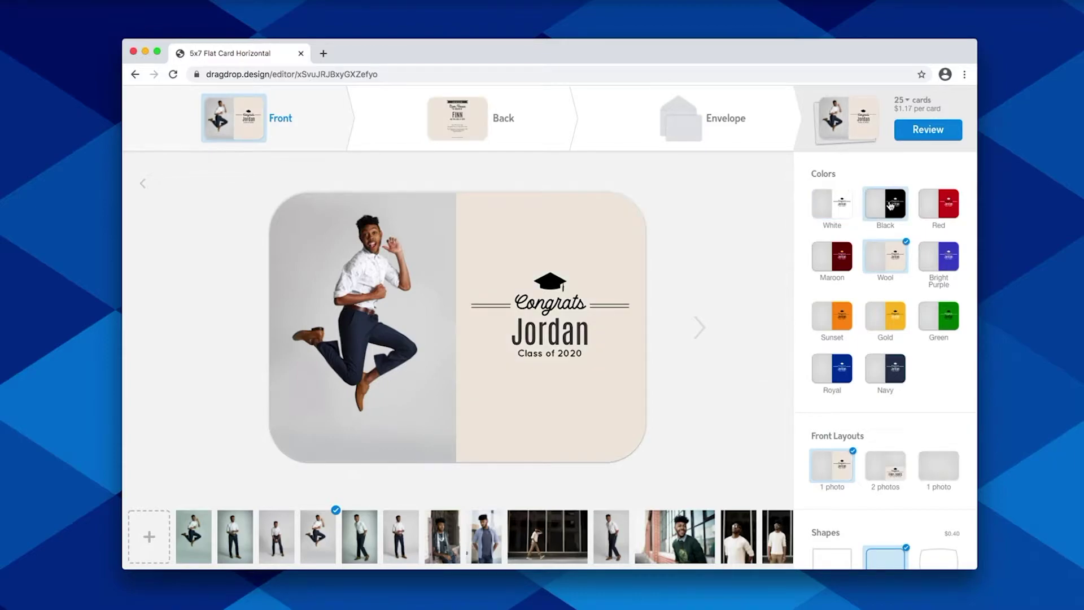
{"action": "left_click", "coordinate": [891, 208]}
{"action": "left_click", "coordinate": [833, 261]}
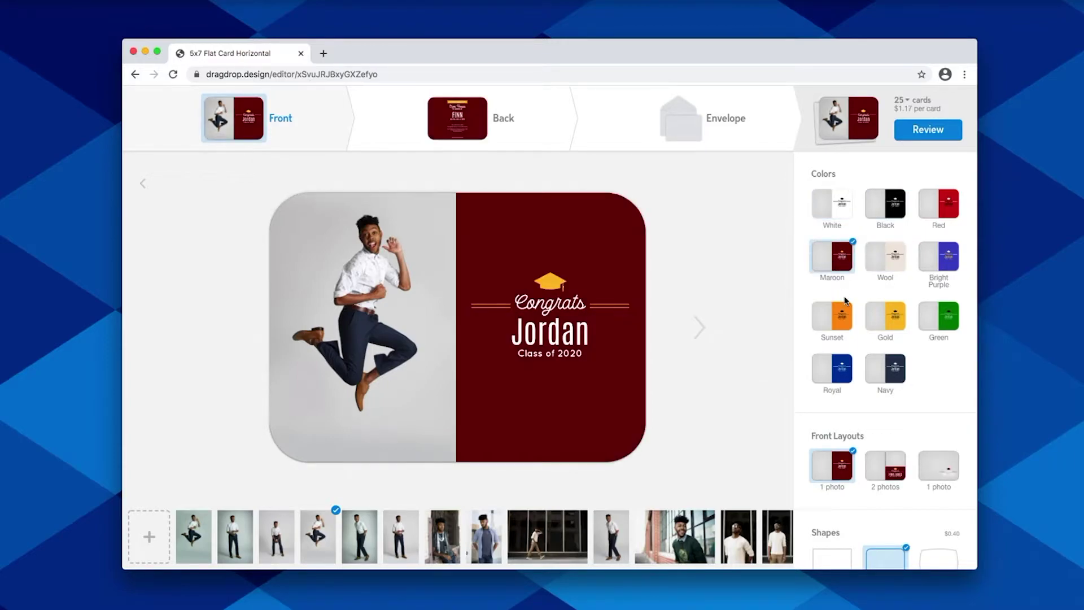
Step: Give the card the curved A4 shape and switch its colour back to White
{"action": "scroll", "coordinate": [847, 300], "scroll_direction": "down", "scroll_amount": 3}
{"action": "left_click", "coordinate": [938, 484]}
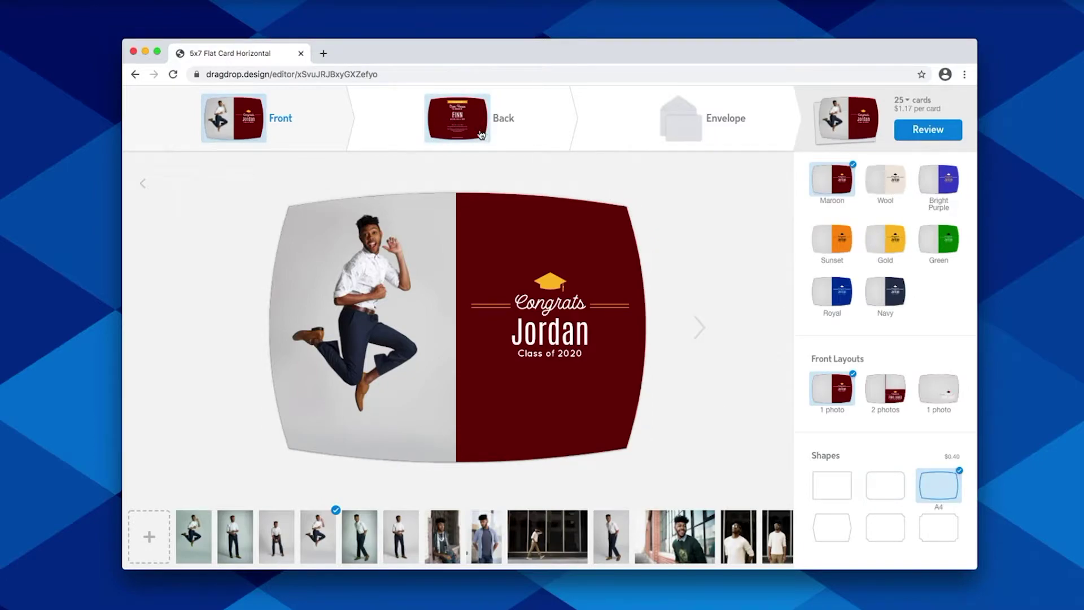
{"action": "scroll", "coordinate": [925, 372], "scroll_direction": "up", "scroll_amount": 3}
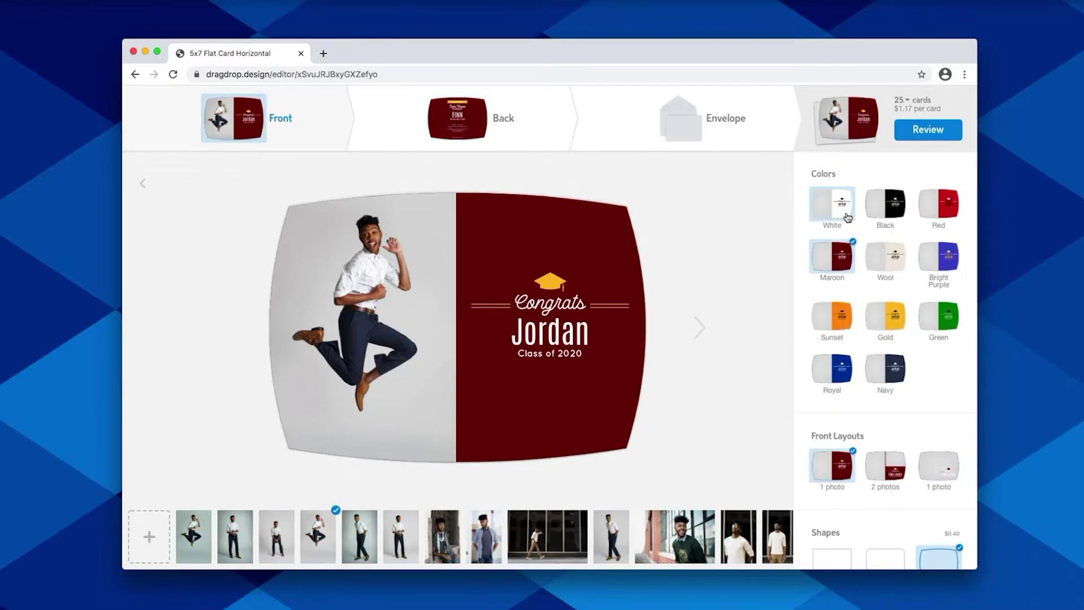
{"action": "scroll", "coordinate": [869, 515], "scroll_direction": "down", "scroll_amount": 3}
{"action": "left_click", "coordinate": [889, 495]}
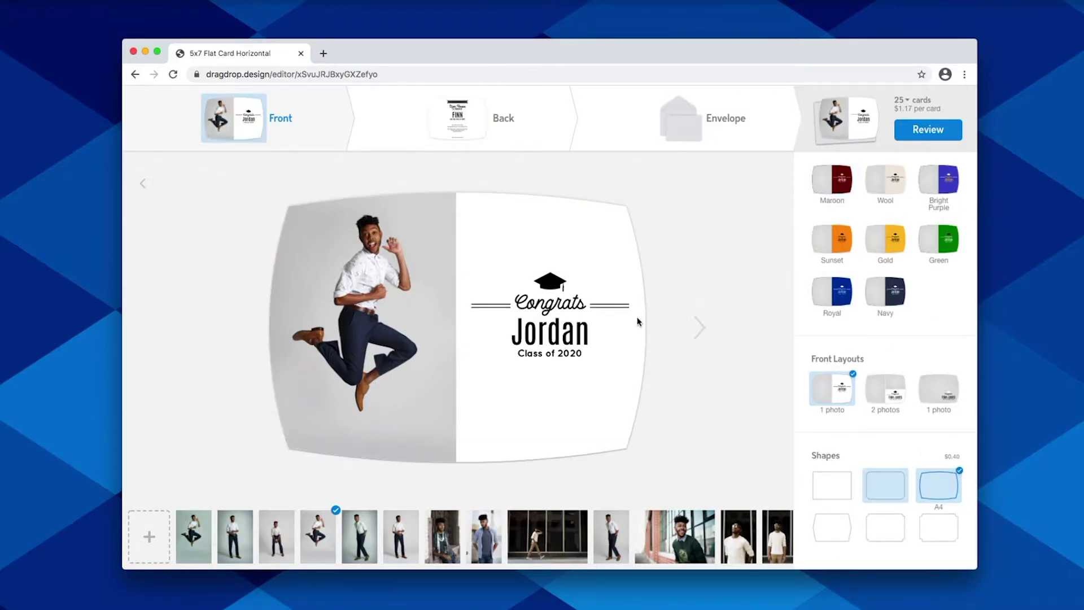
Step: On the card back, use the 1-photo layout and place the walking photo in its slot
{"action": "left_click", "coordinate": [482, 119]}
{"action": "scroll", "coordinate": [905, 456], "scroll_direction": "down", "scroll_amount": 2}
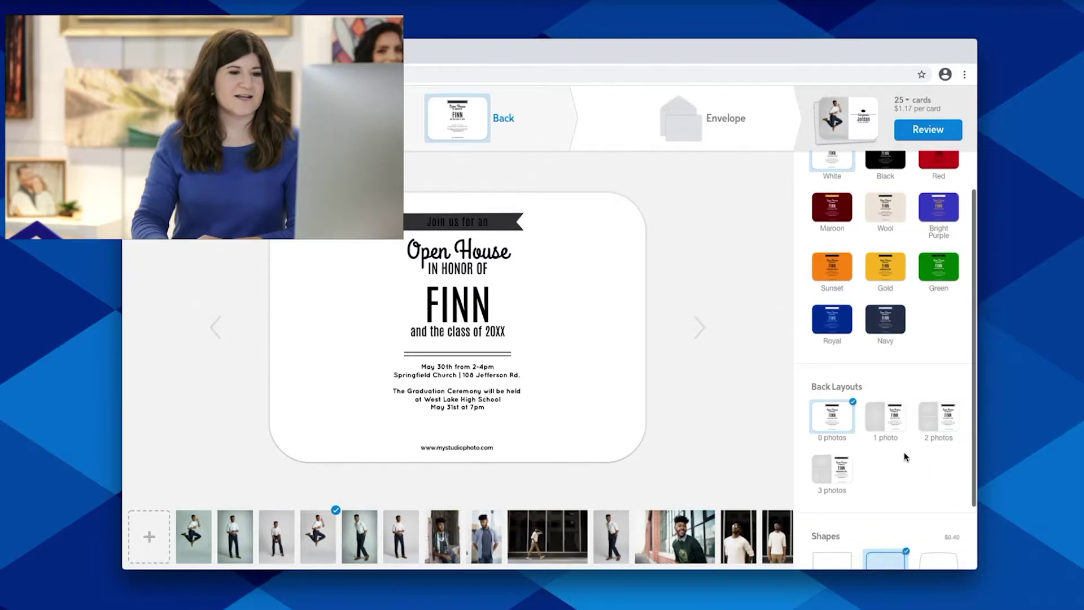
{"action": "left_click", "coordinate": [945, 425]}
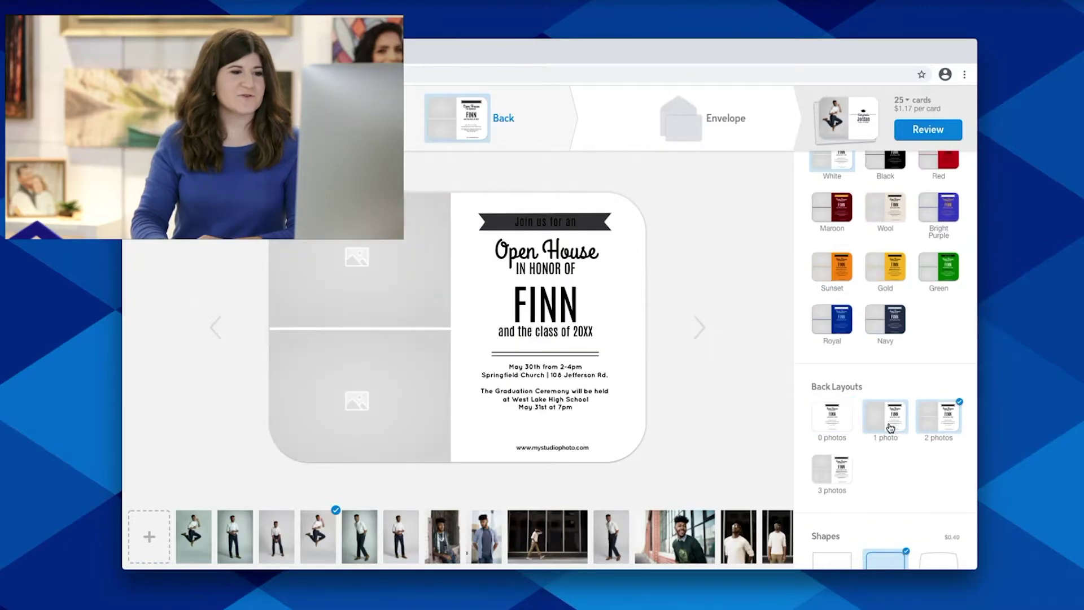
{"action": "left_click", "coordinate": [890, 428]}
{"action": "left_click_drag", "start_coordinate": [558, 538], "coordinate": [432, 293]}
{"action": "left_click", "coordinate": [348, 293]}
{"action": "left_click", "coordinate": [430, 490]}
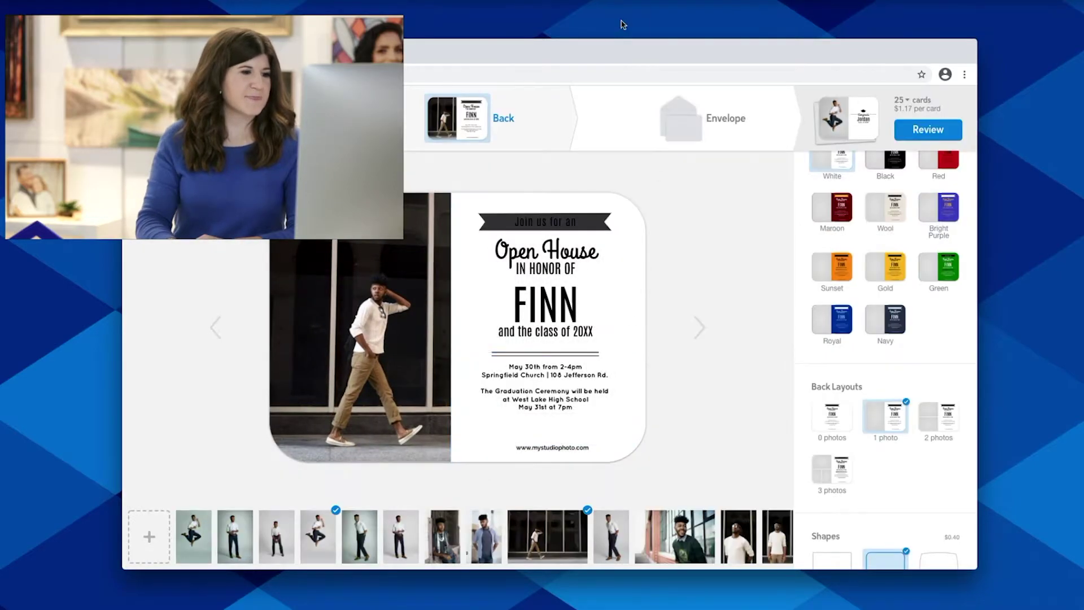
Step: Select the website address text on the back and finish editing it
{"action": "left_click", "coordinate": [571, 447]}
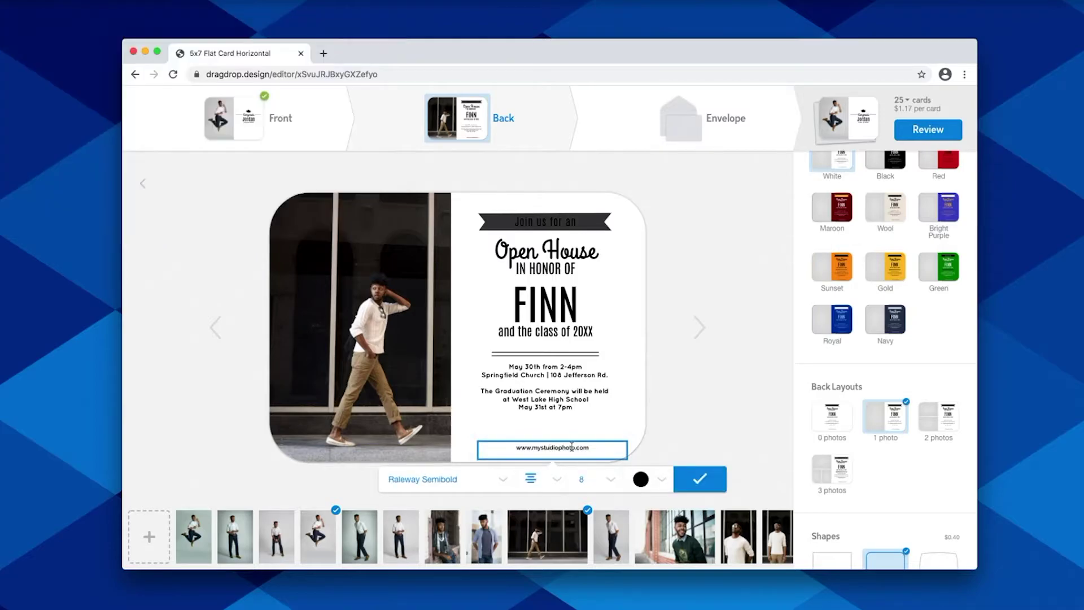
{"action": "left_click_drag", "start_coordinate": [595, 447], "coordinate": [512, 447]}
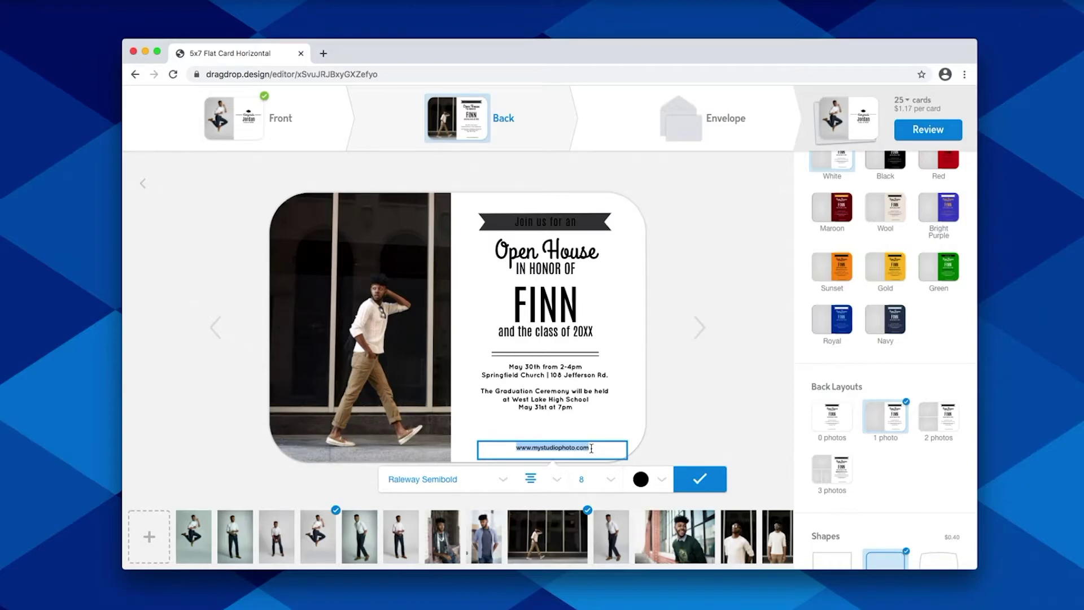
{"action": "left_click", "coordinate": [660, 434]}
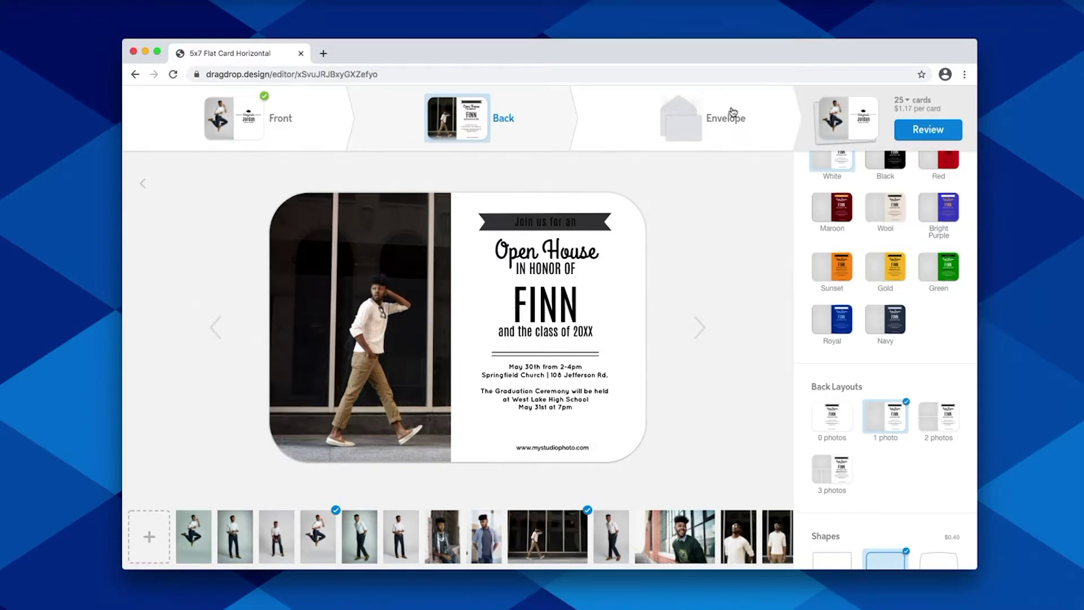
Step: Choose a Gray Cloud envelope with a 5x7 printed return address
{"action": "left_click", "coordinate": [684, 122]}
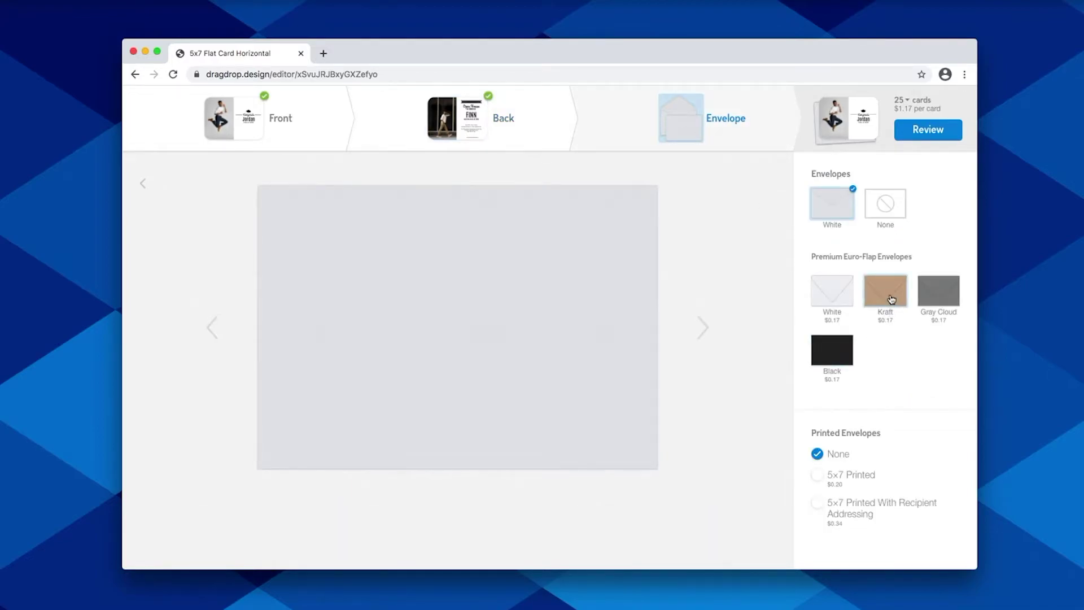
{"action": "left_click", "coordinate": [928, 297]}
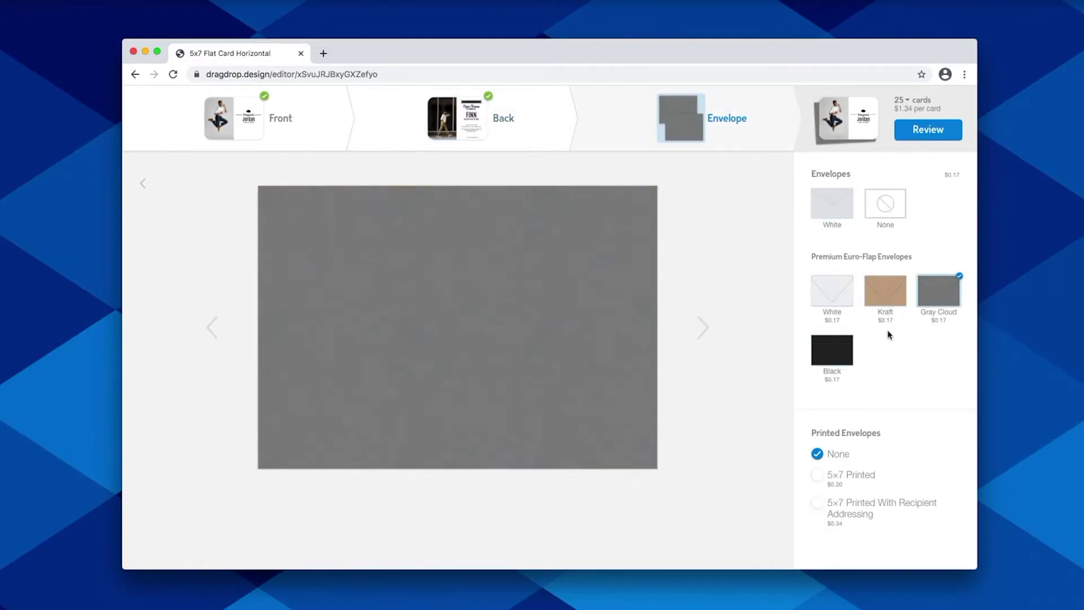
{"action": "left_click", "coordinate": [865, 477]}
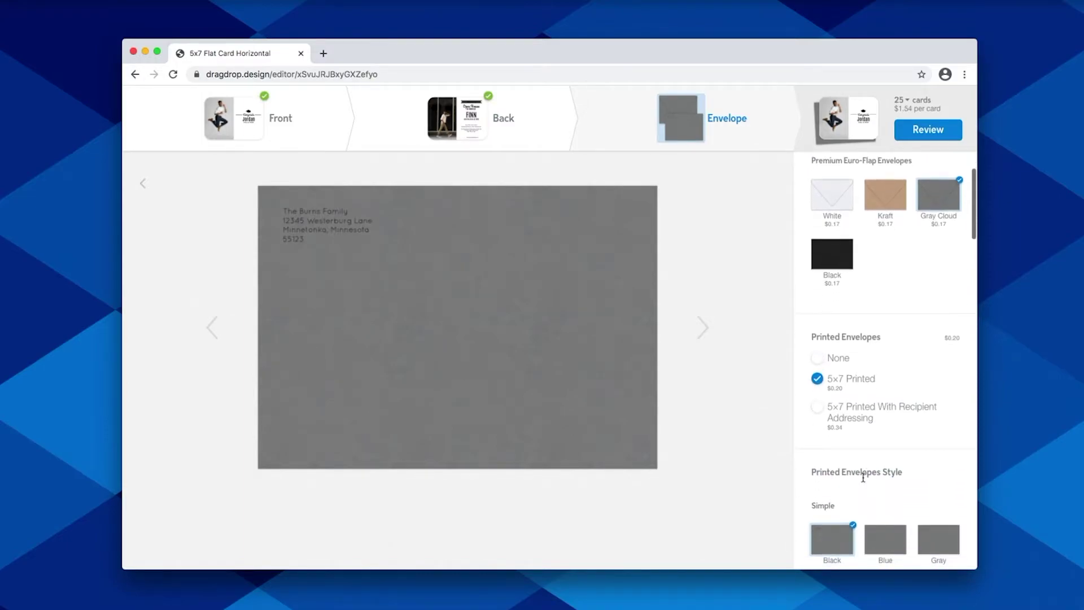
{"action": "scroll", "coordinate": [865, 439], "scroll_direction": "down", "scroll_amount": 2}
{"action": "scroll", "coordinate": [866, 440], "scroll_direction": "up", "scroll_amount": 3}
{"action": "scroll", "coordinate": [867, 441], "scroll_direction": "down", "scroll_amount": 2}
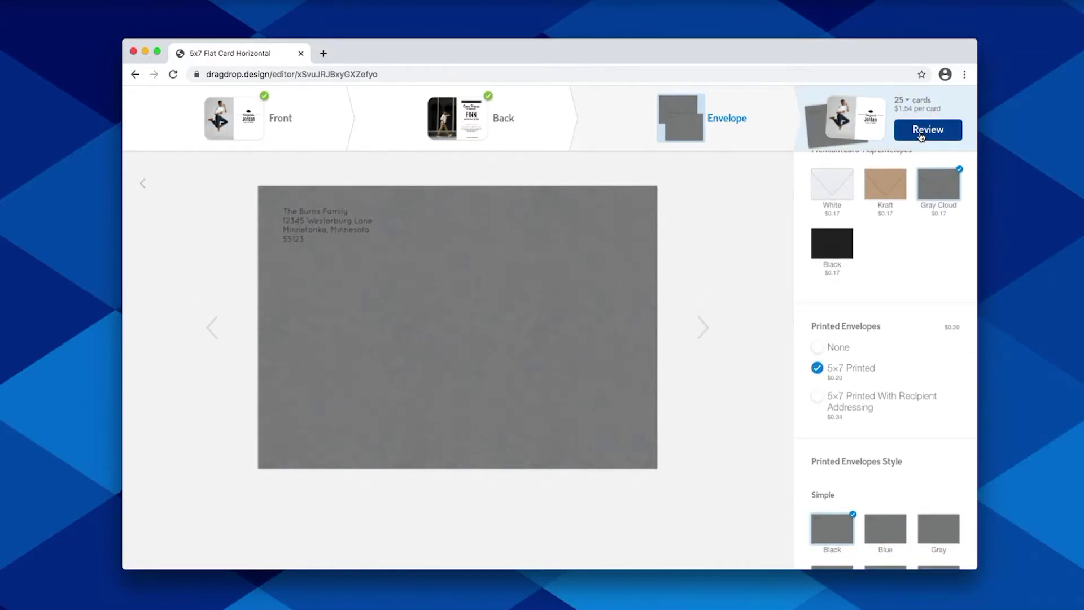
{"action": "scroll", "coordinate": [931, 307], "scroll_direction": "up", "scroll_amount": 1}
Step: Review the card and save it to the Jordan Graduation project
{"action": "left_click", "coordinate": [942, 134]}
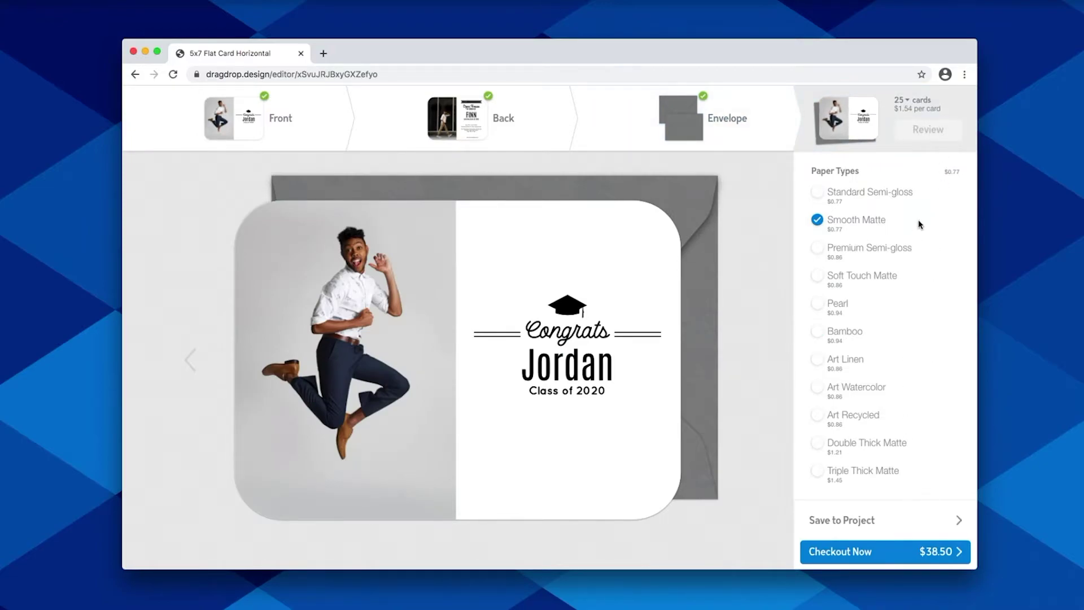
{"action": "left_click", "coordinate": [862, 524]}
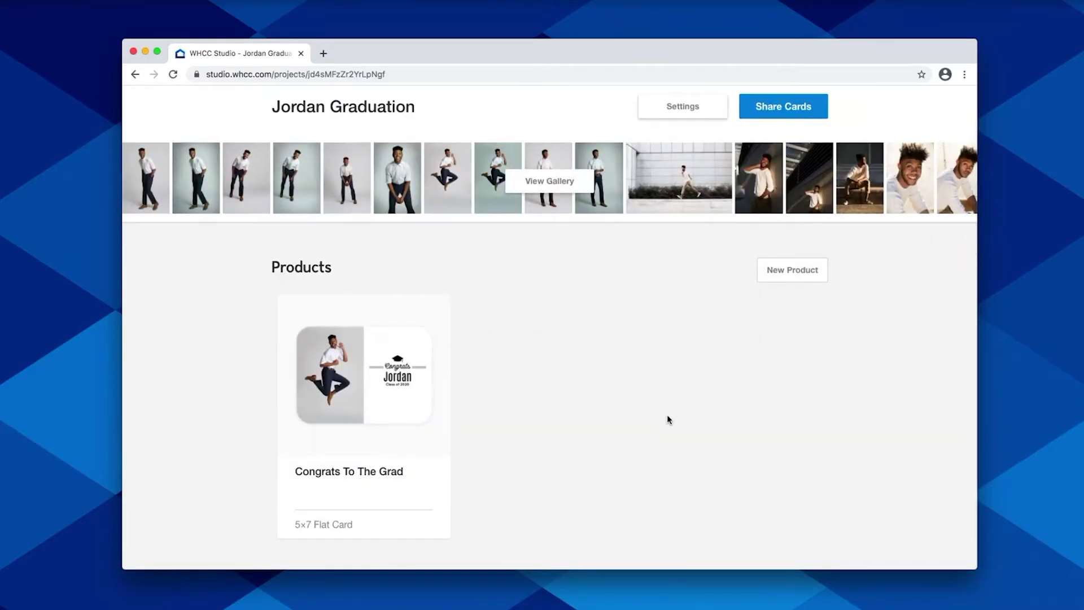
{"action": "scroll", "coordinate": [668, 418], "scroll_direction": "down", "scroll_amount": 1}
{"action": "scroll", "coordinate": [668, 419], "scroll_direction": "up", "scroll_amount": 1}
{"action": "scroll", "coordinate": [668, 418], "scroll_direction": "up", "scroll_amount": 3}
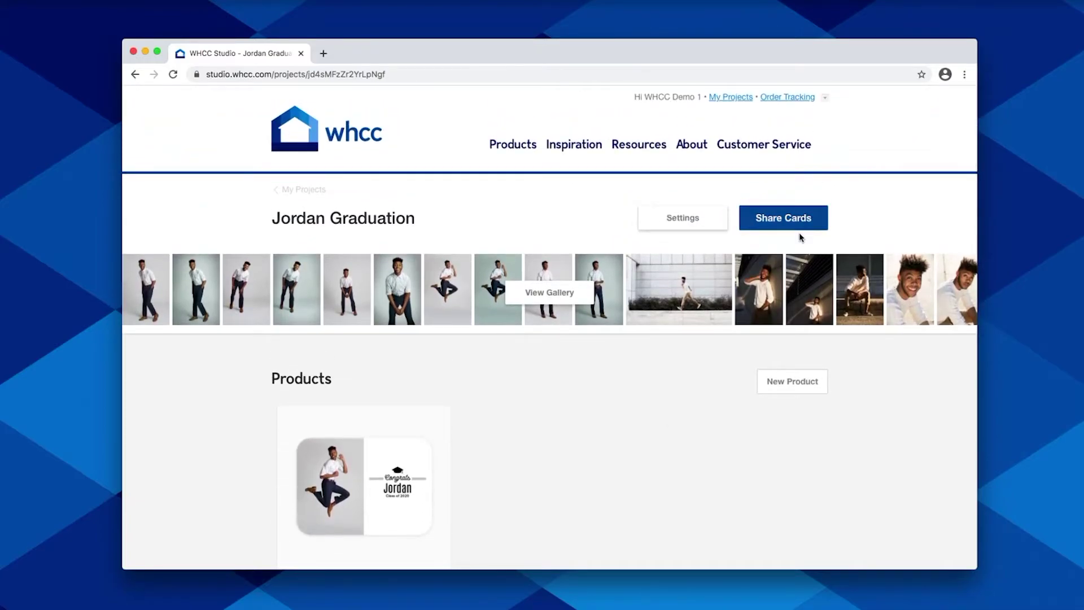
Step: Copy the project's card share link and load the client share page in a new browser tab
{"action": "left_click", "coordinate": [796, 226]}
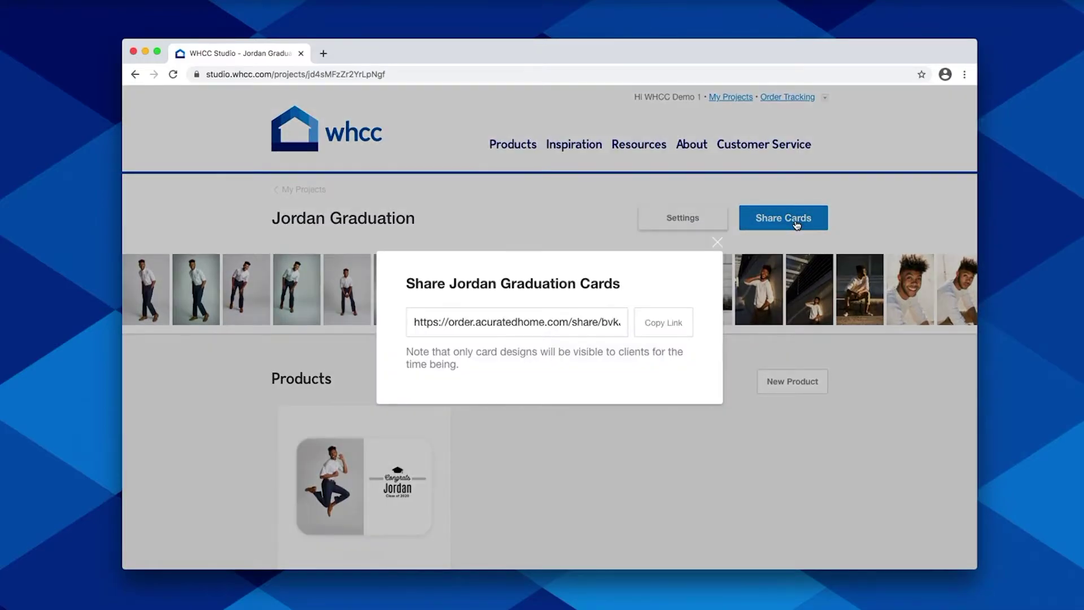
{"action": "left_click", "coordinate": [683, 324]}
{"action": "key", "text": "super+c"}
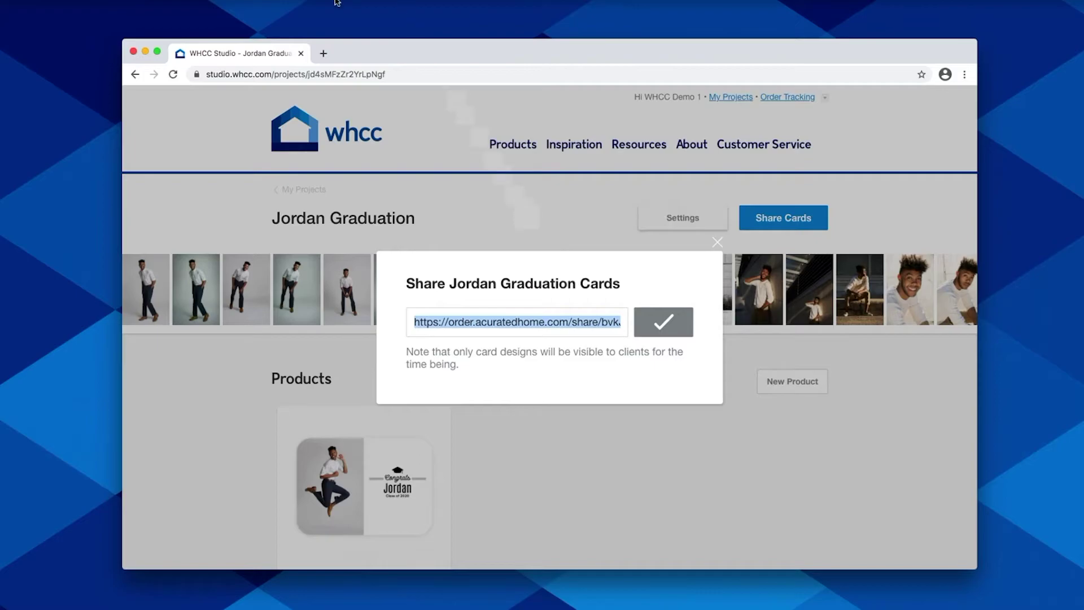
{"action": "left_click", "coordinate": [323, 53]}
{"action": "key", "text": "super+v"}
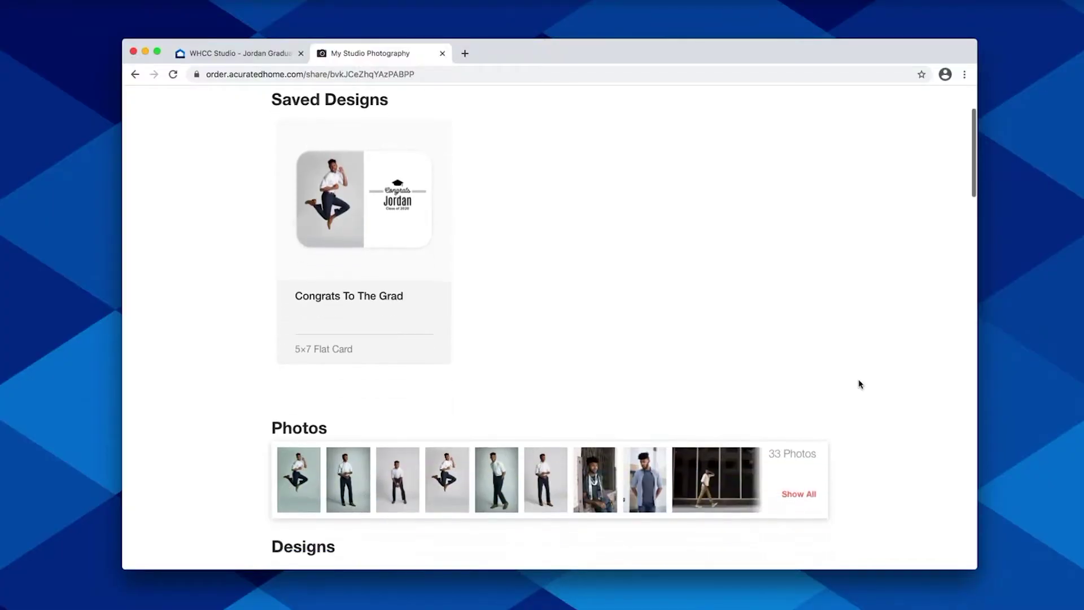
{"action": "scroll", "coordinate": [859, 382], "scroll_direction": "down", "scroll_amount": 5}
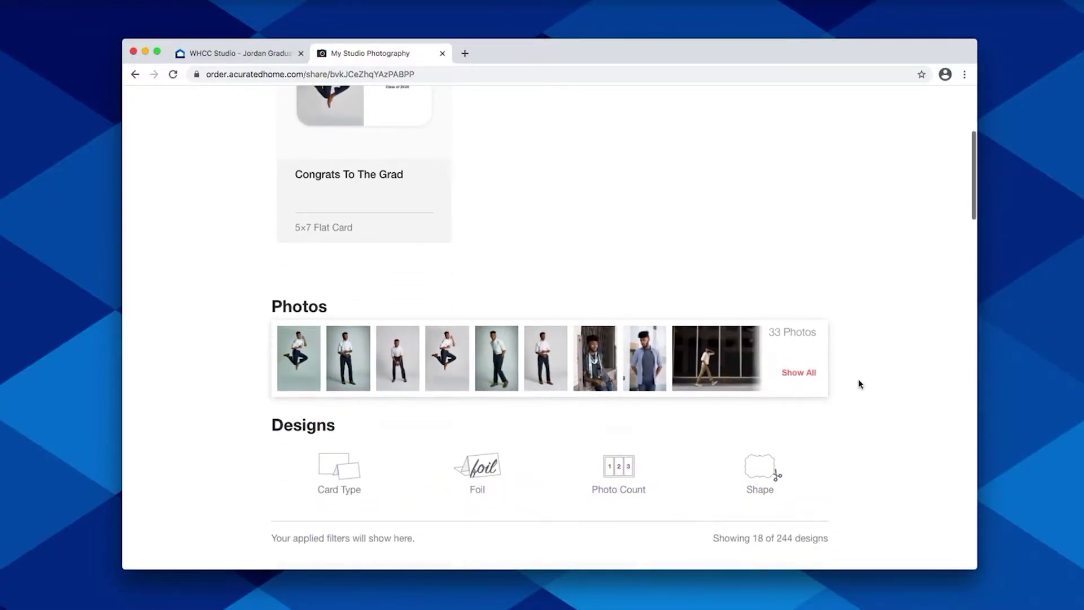
{"action": "scroll", "coordinate": [858, 382], "scroll_direction": "down", "scroll_amount": 3}
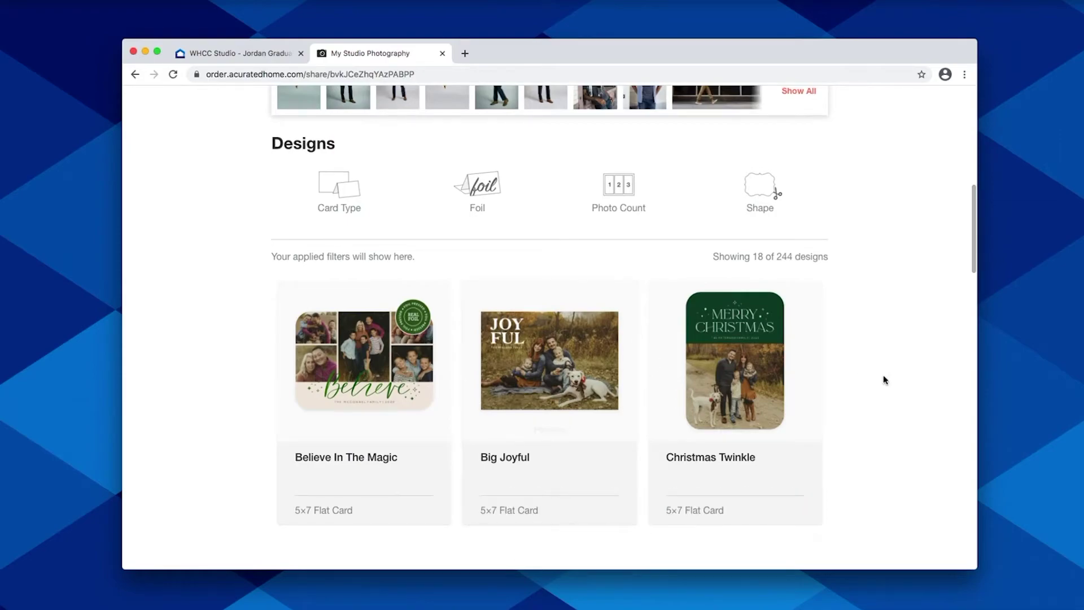
{"action": "scroll", "coordinate": [884, 380], "scroll_direction": "up", "scroll_amount": 1}
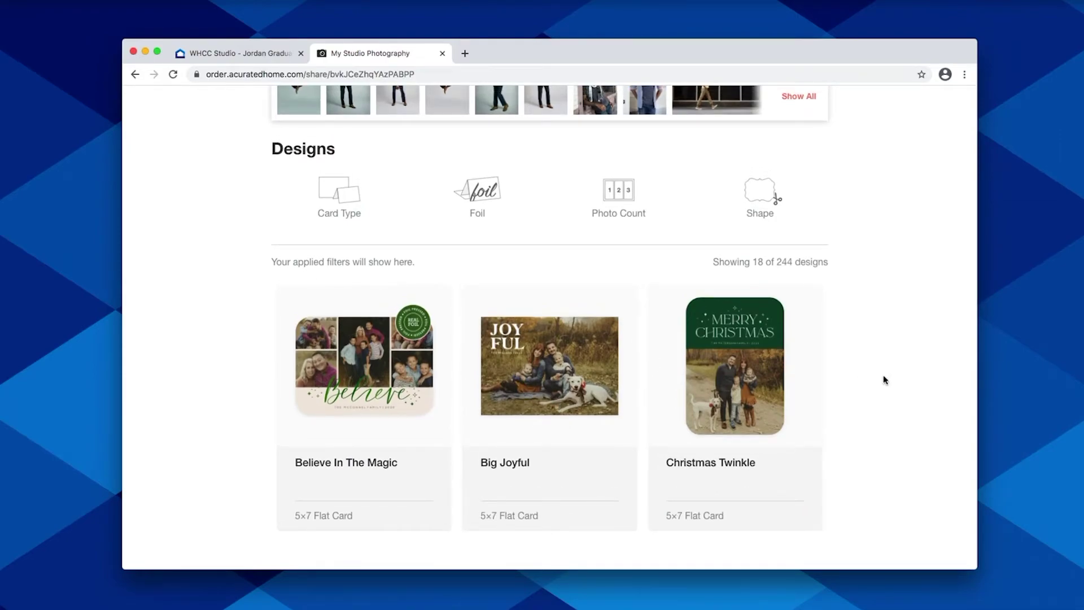
{"action": "scroll", "coordinate": [885, 380], "scroll_direction": "down", "scroll_amount": 4}
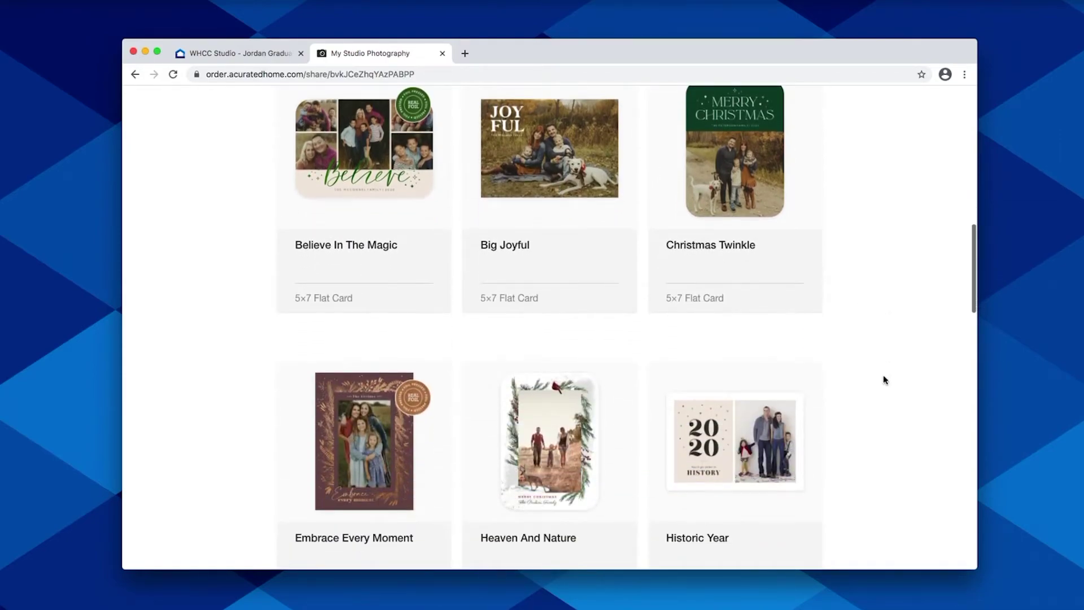
{"action": "scroll", "coordinate": [862, 364], "scroll_direction": "up", "scroll_amount": 4}
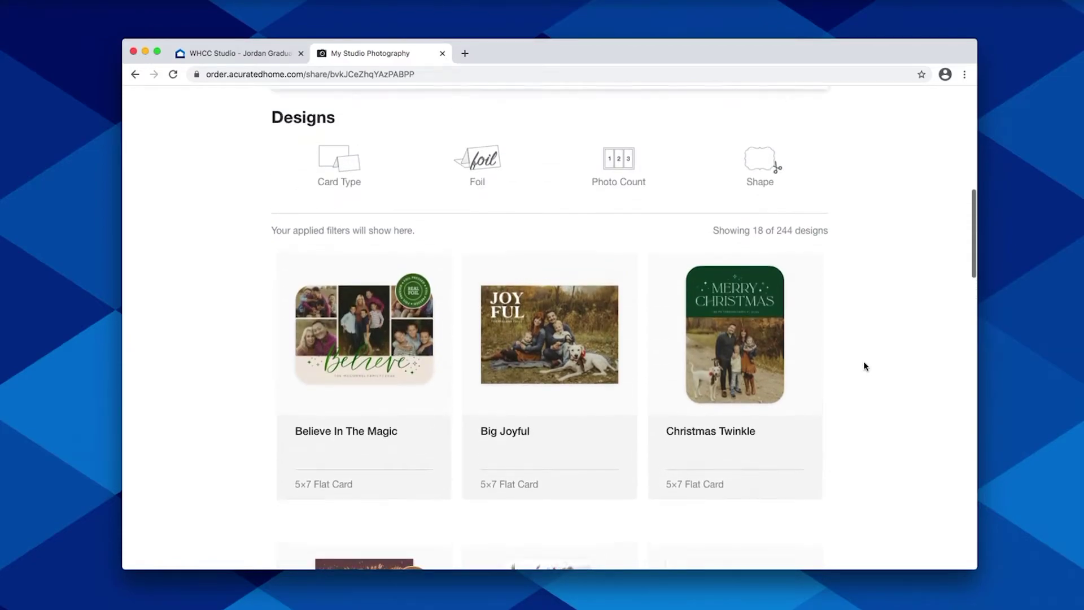
Step: Back in the studio tab, close the share dialog, check the design collection list, and go to collections
{"action": "left_click", "coordinate": [263, 56]}
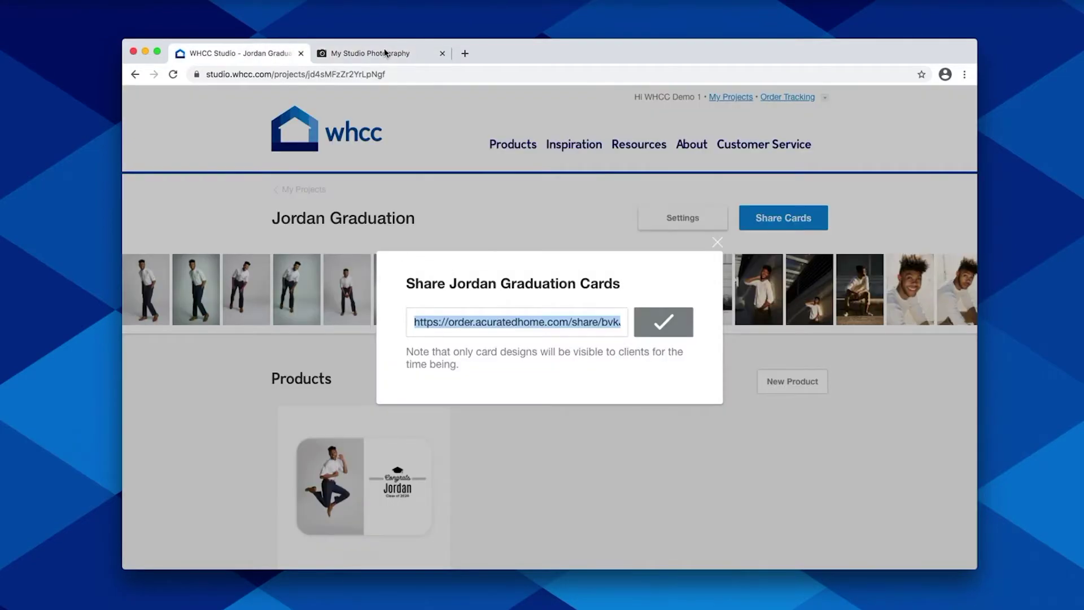
{"action": "left_click", "coordinate": [717, 245]}
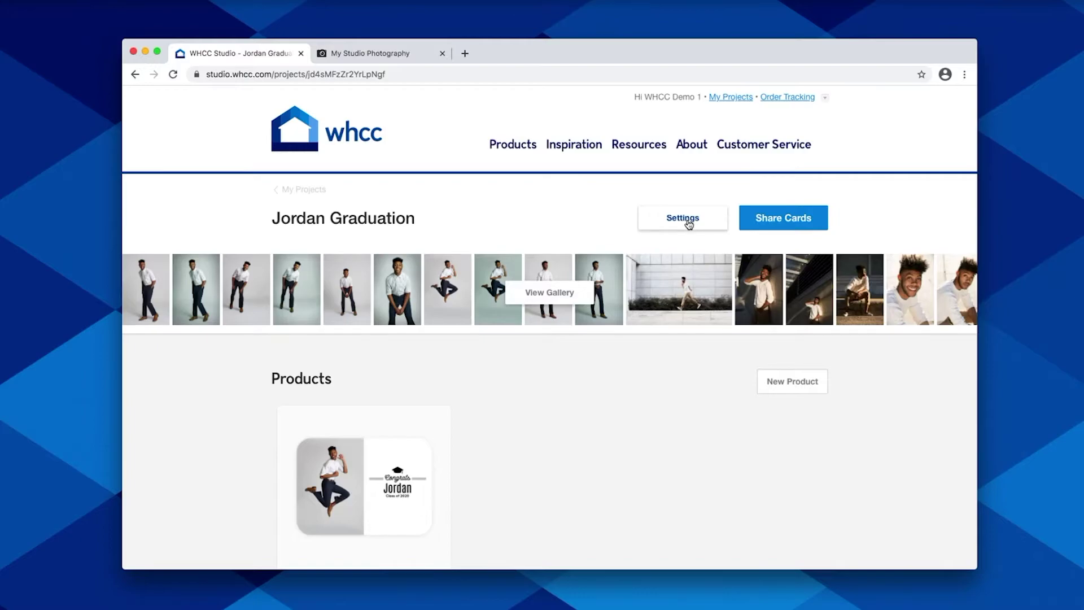
{"action": "left_click", "coordinate": [687, 221]}
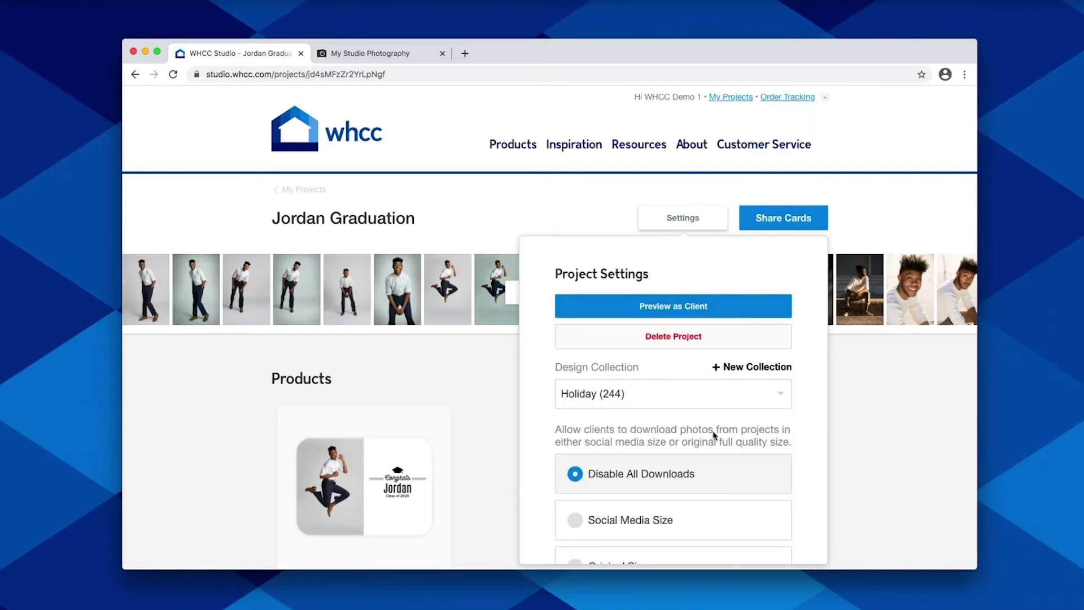
{"action": "left_click", "coordinate": [661, 400]}
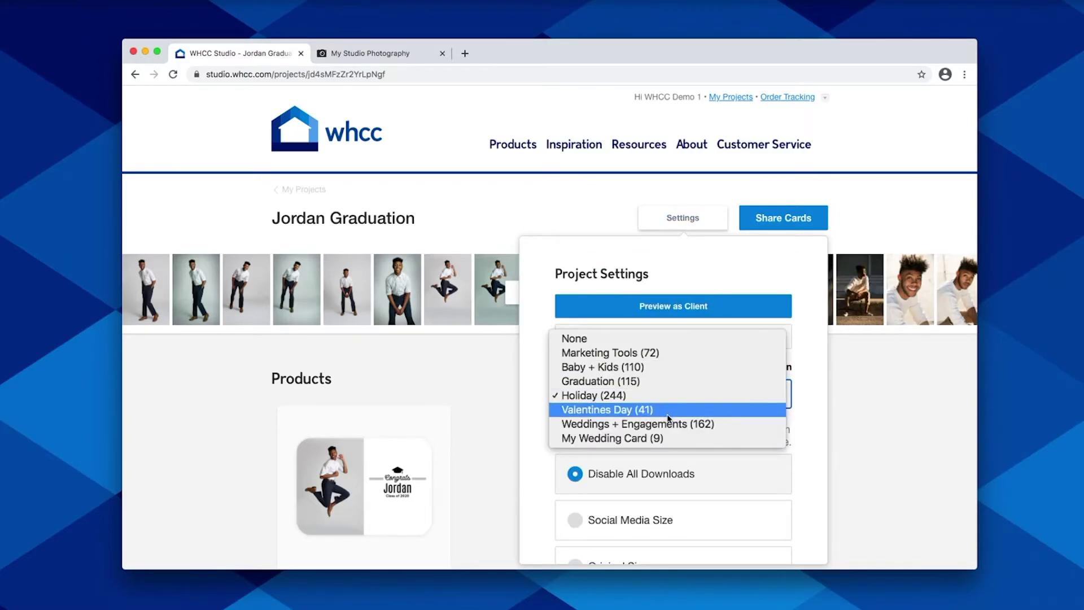
{"action": "left_click", "coordinate": [757, 268]}
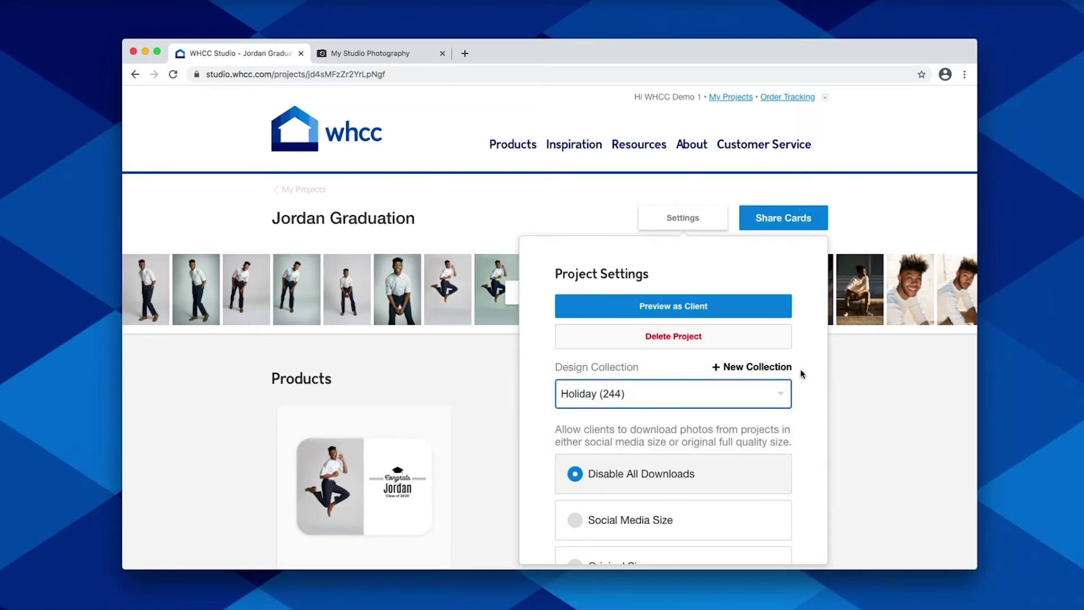
{"action": "left_click", "coordinate": [754, 367]}
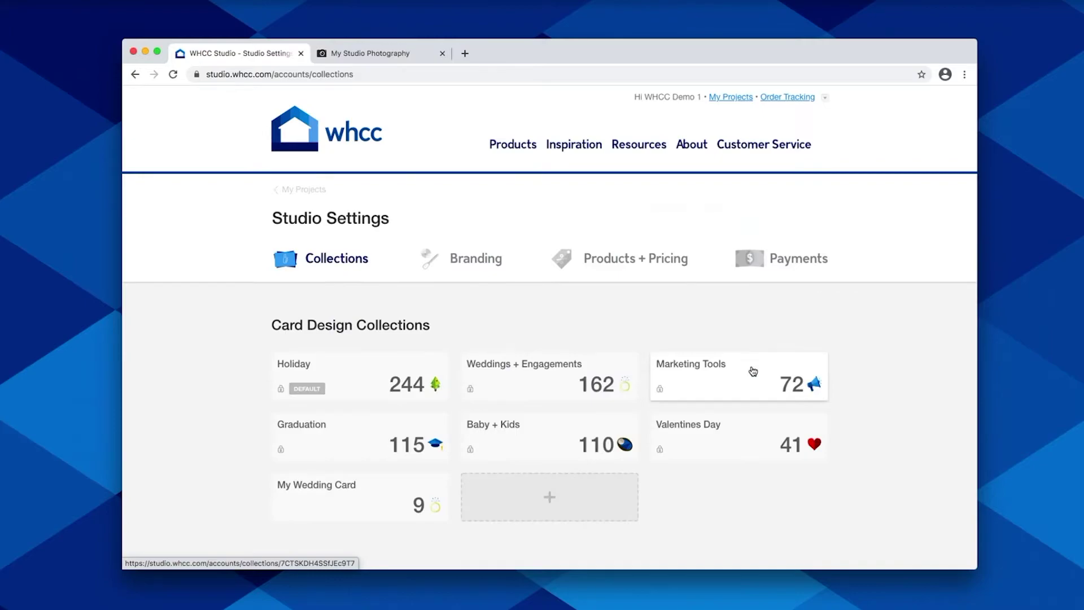
Step: Add a collection named 'Class of 2020' with Graduation as its occasion
{"action": "scroll", "coordinate": [628, 325], "scroll_direction": "down", "scroll_amount": 3}
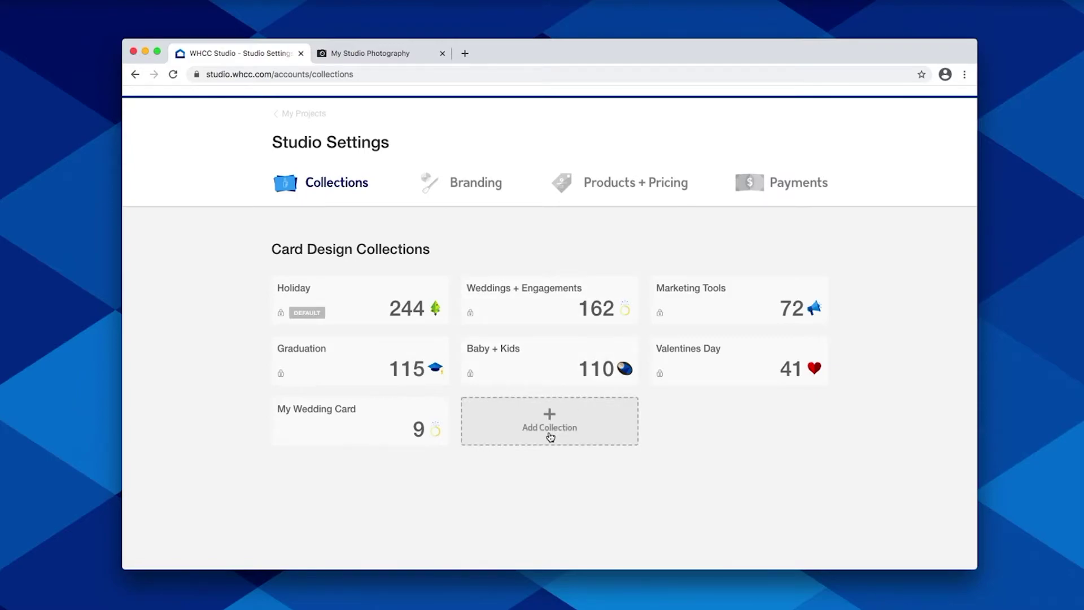
{"action": "left_click", "coordinate": [552, 433]}
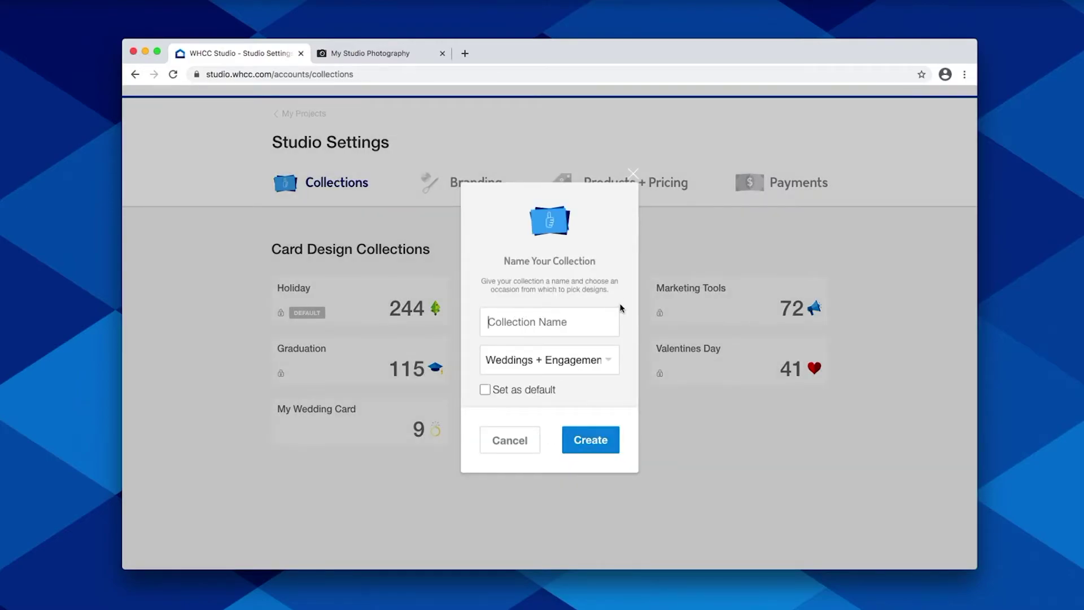
{"action": "type", "text": "Class of 2020"}
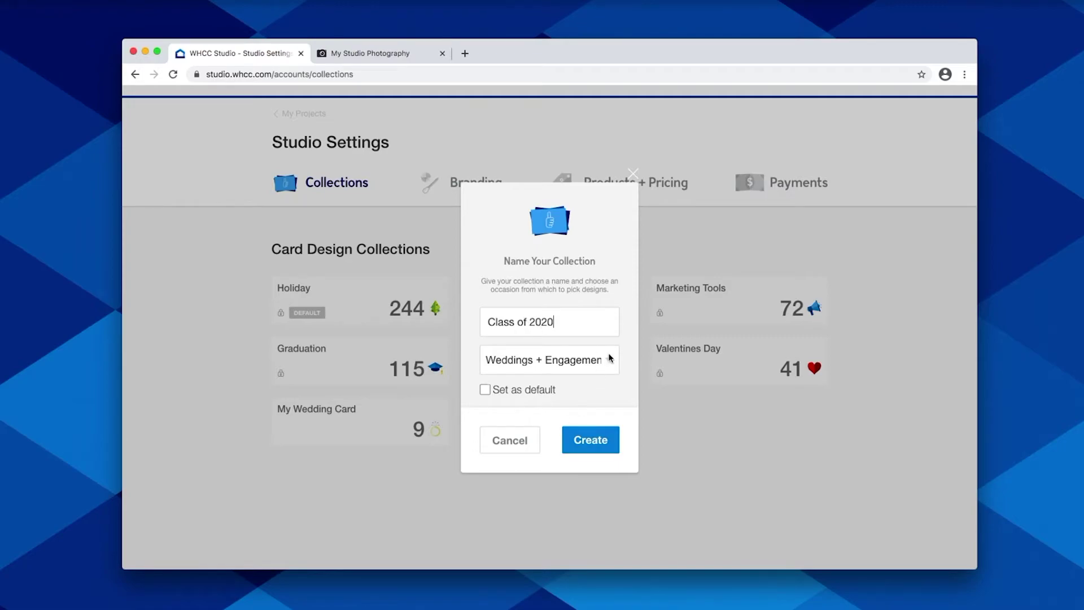
{"action": "left_click", "coordinate": [594, 364]}
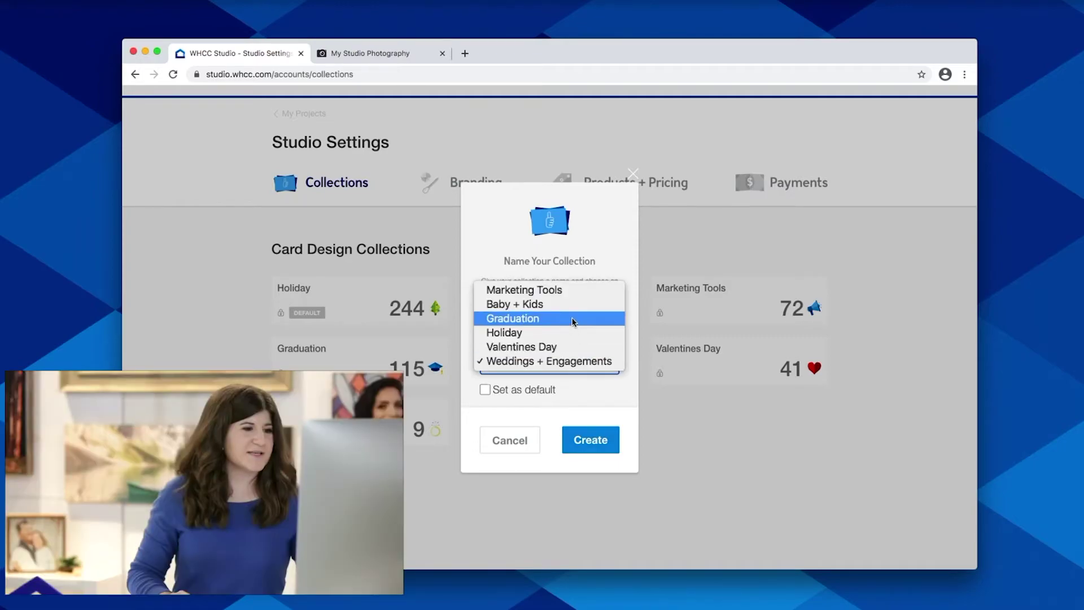
{"action": "left_click", "coordinate": [573, 321]}
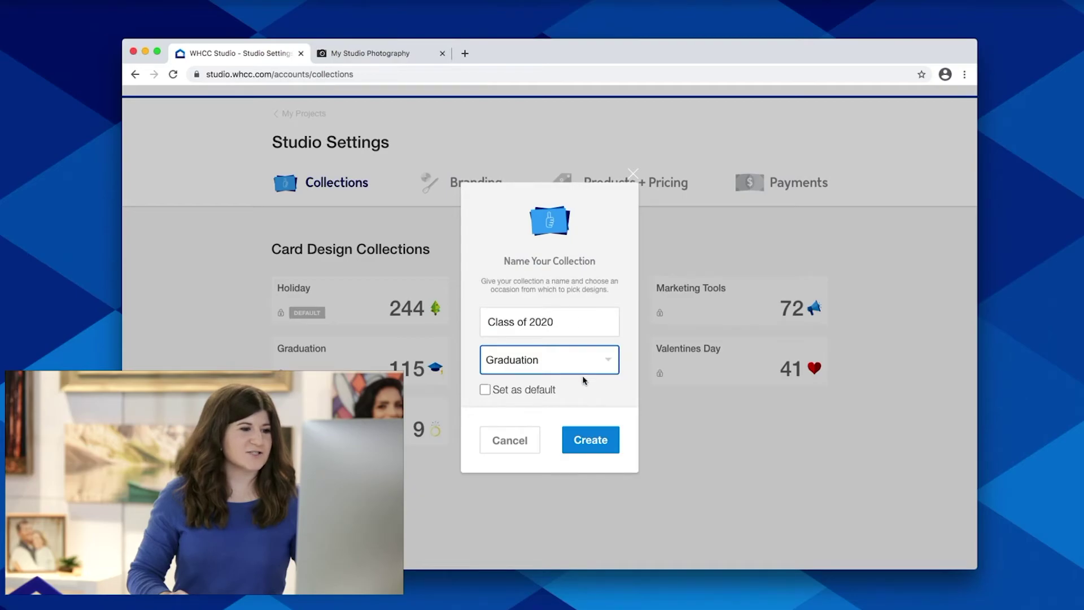
{"action": "left_click", "coordinate": [589, 449]}
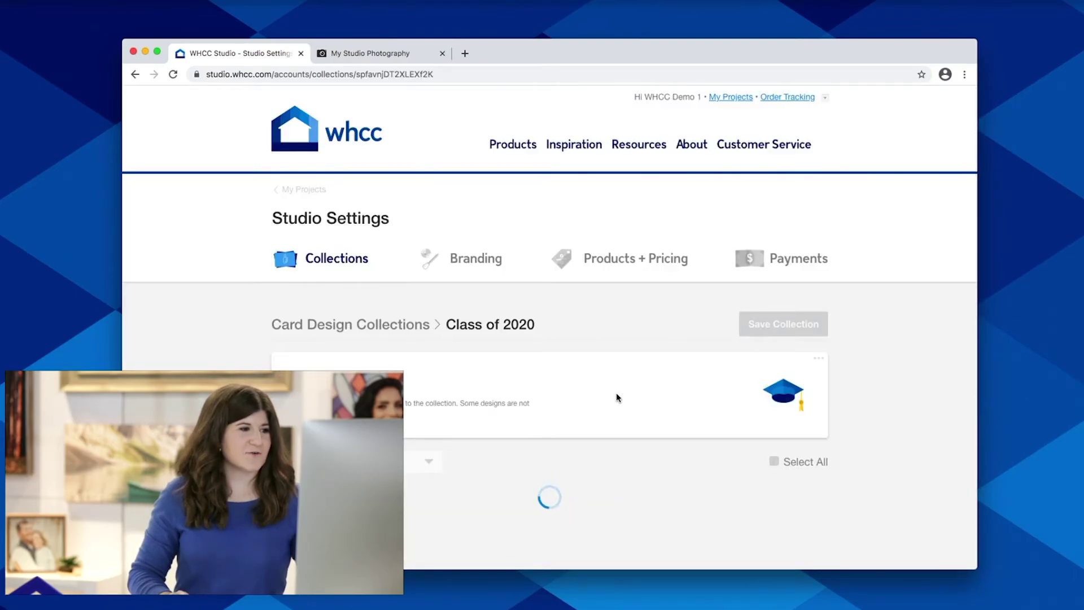
Step: Tick nine graduation designs, including 20 21 and the top-row designs, for Class of 2020
{"action": "scroll", "coordinate": [617, 398], "scroll_direction": "down", "scroll_amount": 5}
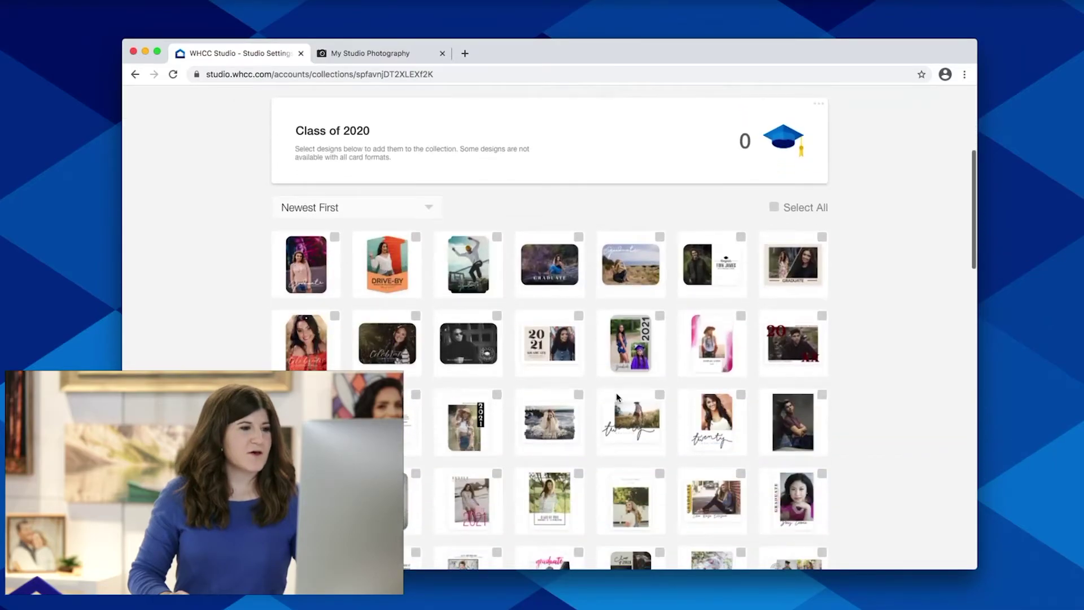
{"action": "left_click", "coordinate": [578, 291]}
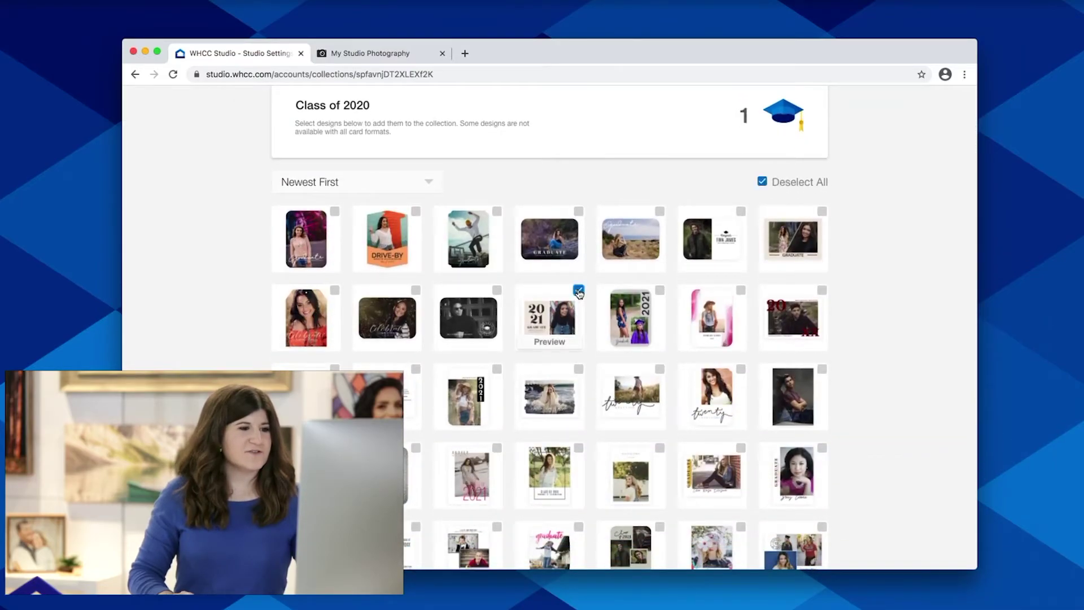
{"action": "left_click", "coordinate": [497, 211]}
{"action": "left_click", "coordinate": [416, 211]}
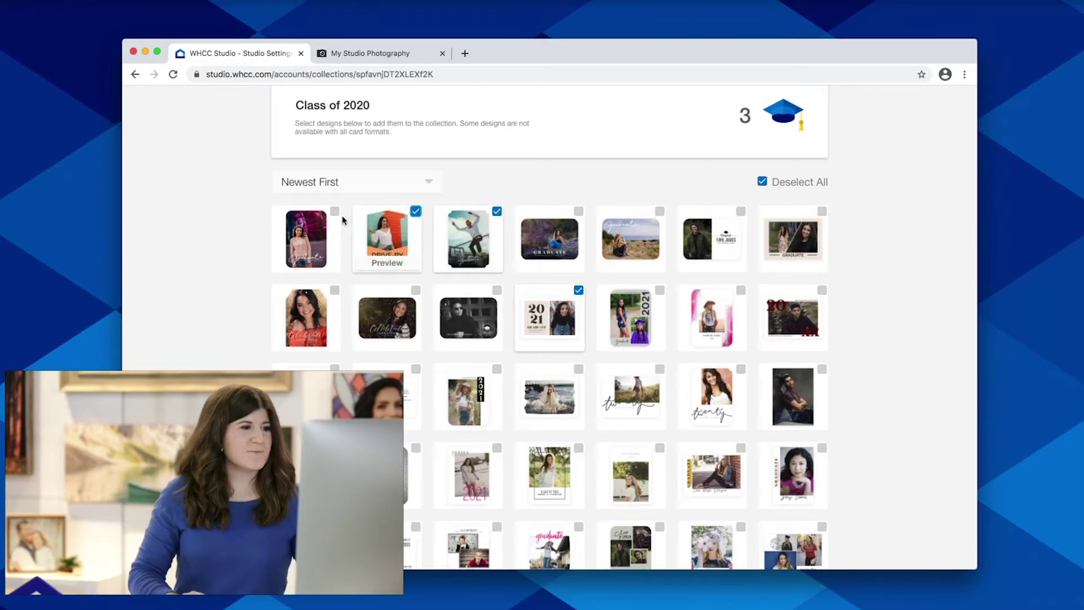
{"action": "left_click", "coordinate": [334, 212]}
{"action": "left_click", "coordinate": [741, 212]}
{"action": "left_click", "coordinate": [821, 211]}
{"action": "left_click", "coordinate": [659, 290]}
{"action": "left_click", "coordinate": [659, 368]}
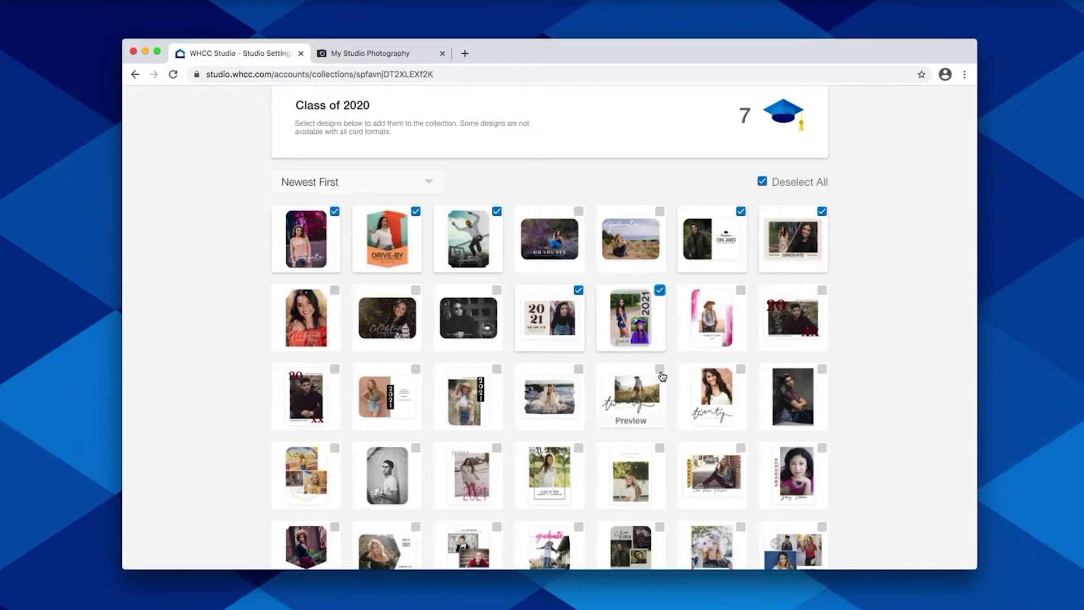
{"action": "left_click", "coordinate": [740, 371]}
Step: Save the Class of 2020 collection and return to My Projects
{"action": "scroll", "coordinate": [756, 234], "scroll_direction": "up", "scroll_amount": 5}
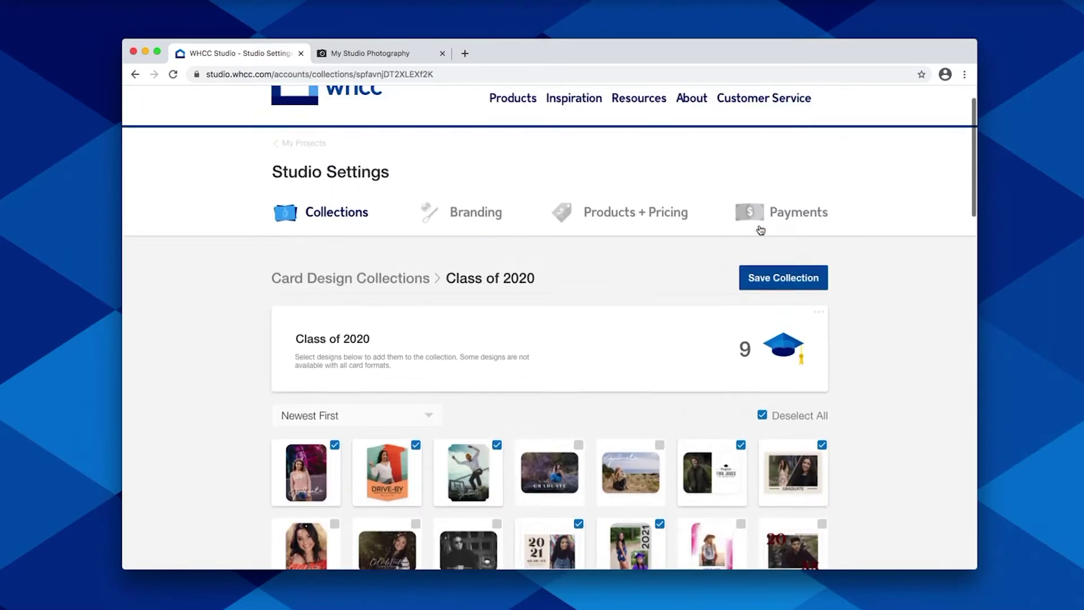
{"action": "left_click", "coordinate": [813, 326]}
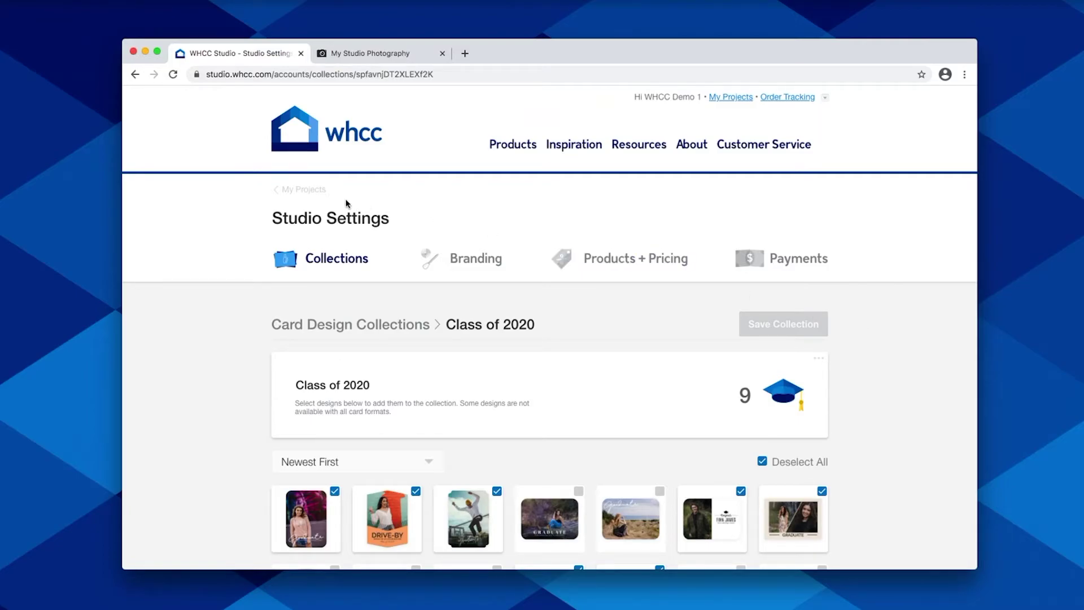
{"action": "left_click", "coordinate": [308, 190]}
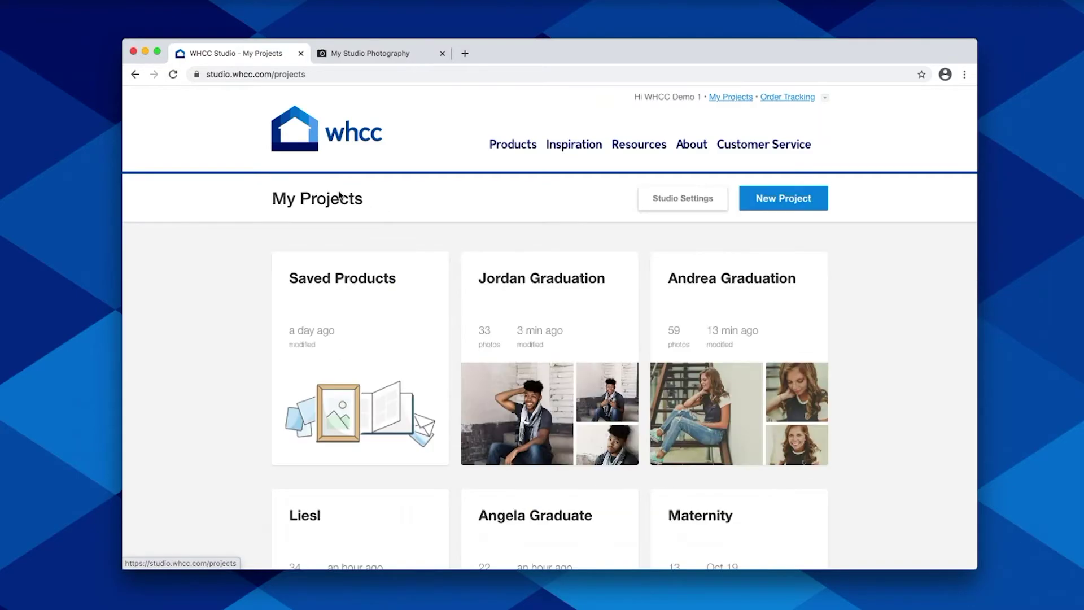
Step: In Jordan Graduation's settings, switch the design collection from Holiday to Class of 2020 (9)
{"action": "left_click", "coordinate": [590, 354]}
{"action": "left_click", "coordinate": [683, 217]}
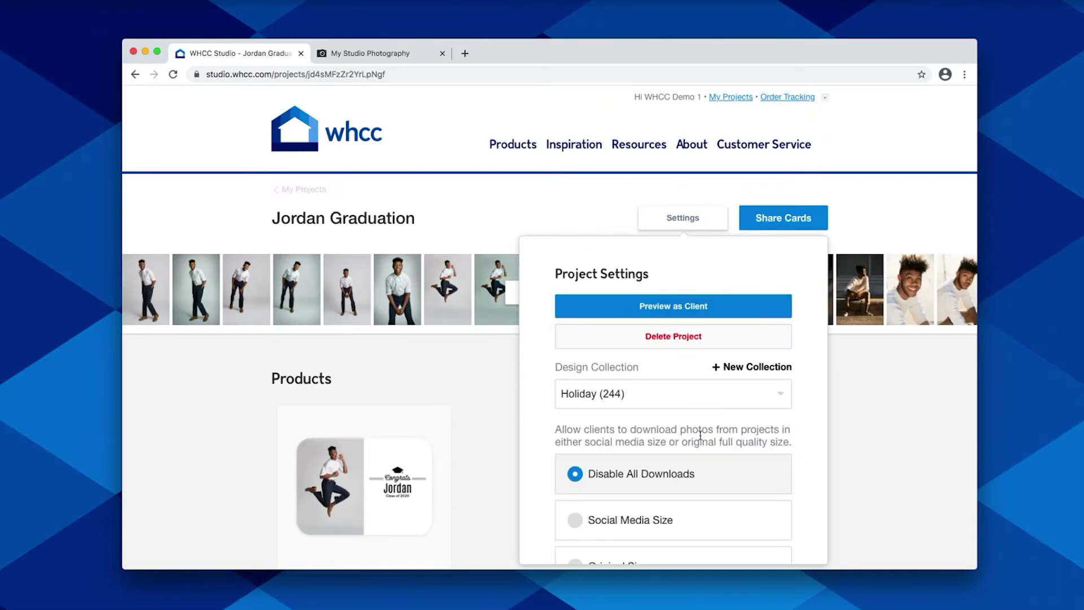
{"action": "scroll", "coordinate": [700, 435], "scroll_direction": "down", "scroll_amount": 2}
{"action": "left_click", "coordinate": [649, 333]}
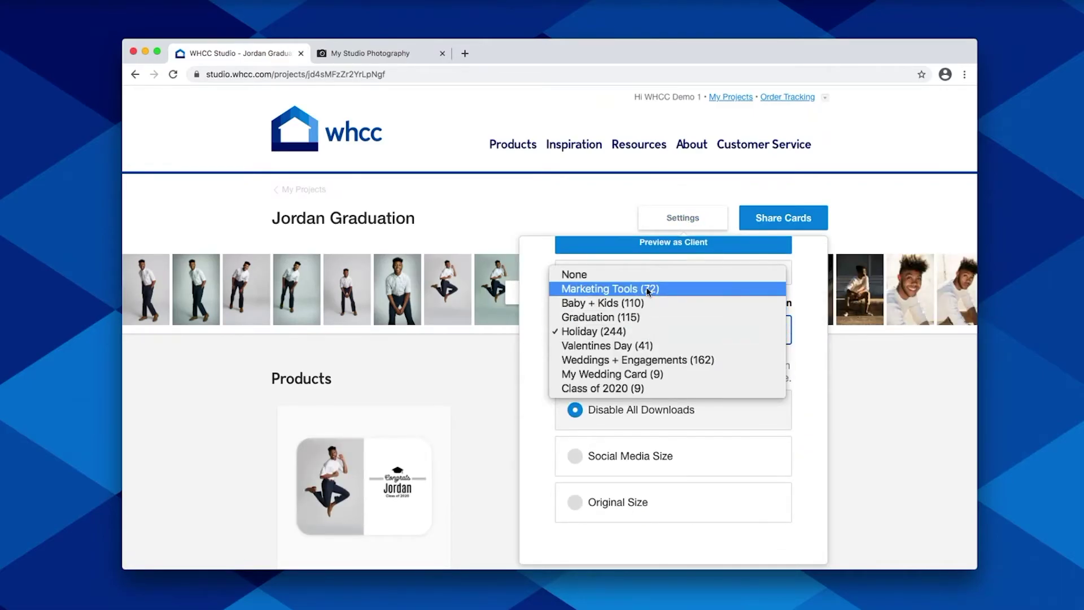
{"action": "left_click", "coordinate": [648, 387]}
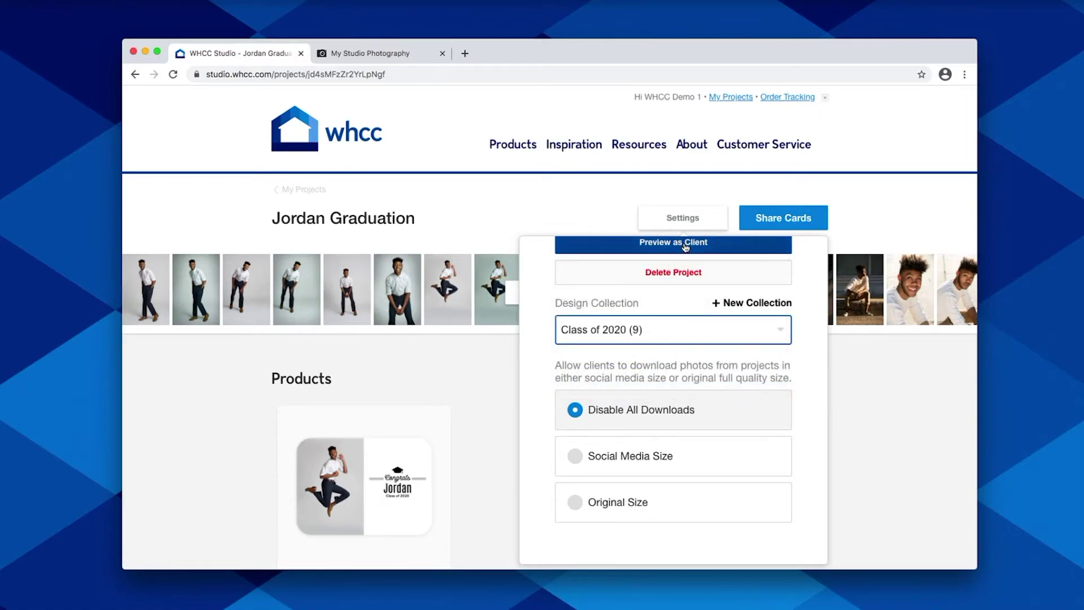
{"action": "left_click", "coordinate": [774, 190]}
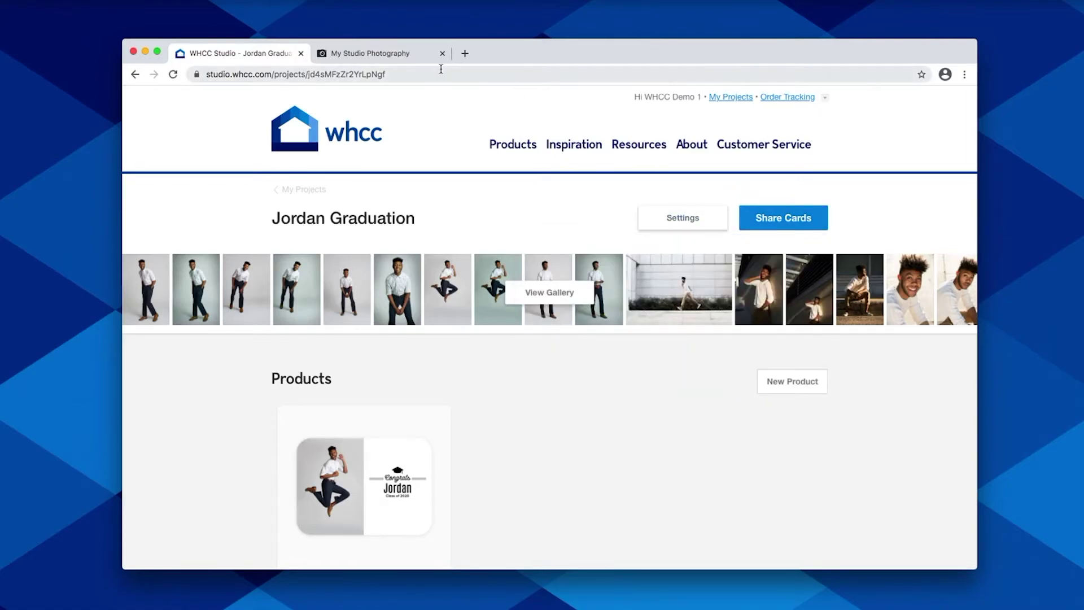
Step: On the client share page, browse the saved card and the nine Class of 2020 designs
{"action": "left_click", "coordinate": [384, 57]}
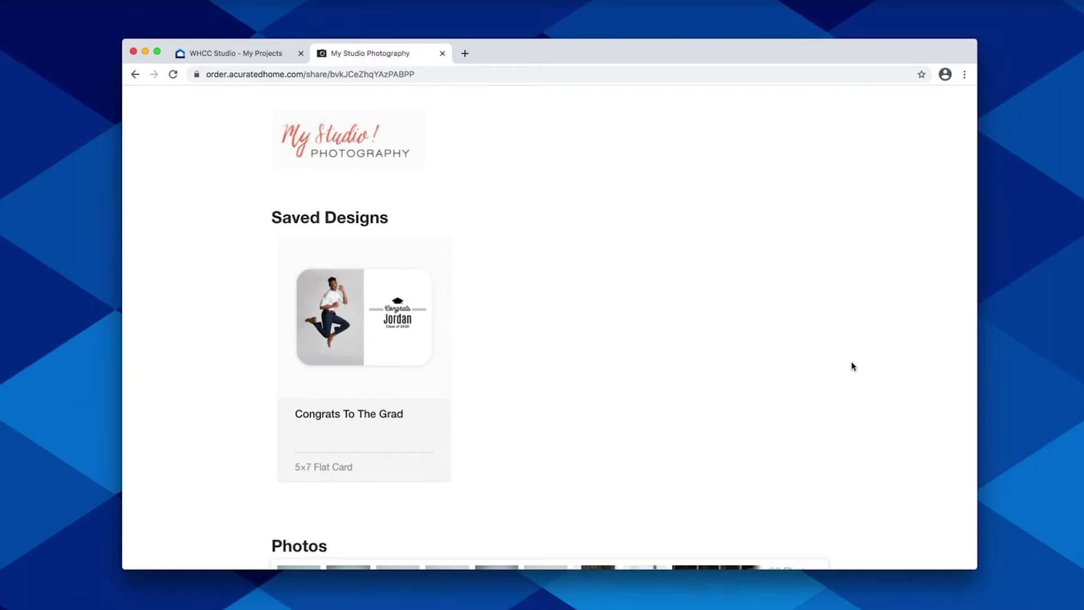
{"action": "scroll", "coordinate": [851, 366], "scroll_direction": "down", "scroll_amount": 6}
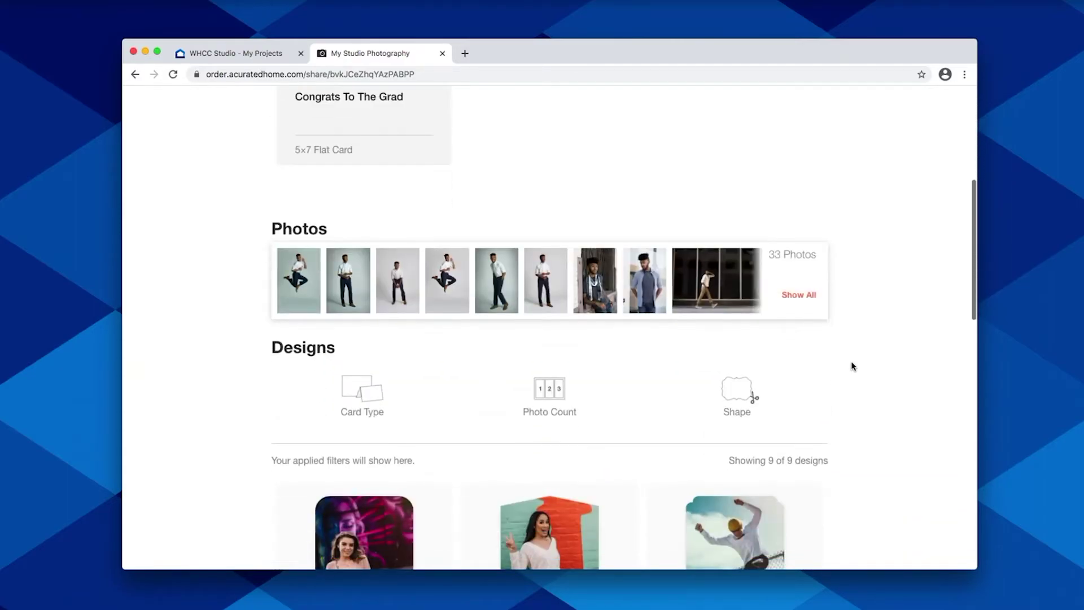
{"action": "scroll", "coordinate": [851, 366], "scroll_direction": "down", "scroll_amount": 6}
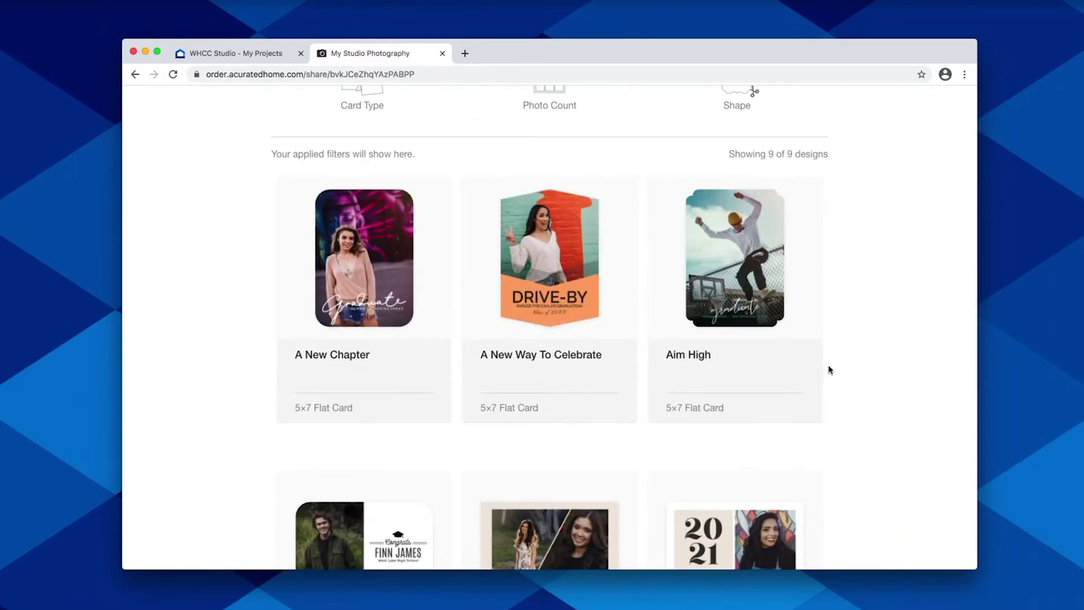
{"action": "scroll", "coordinate": [830, 370], "scroll_direction": "down", "scroll_amount": 6}
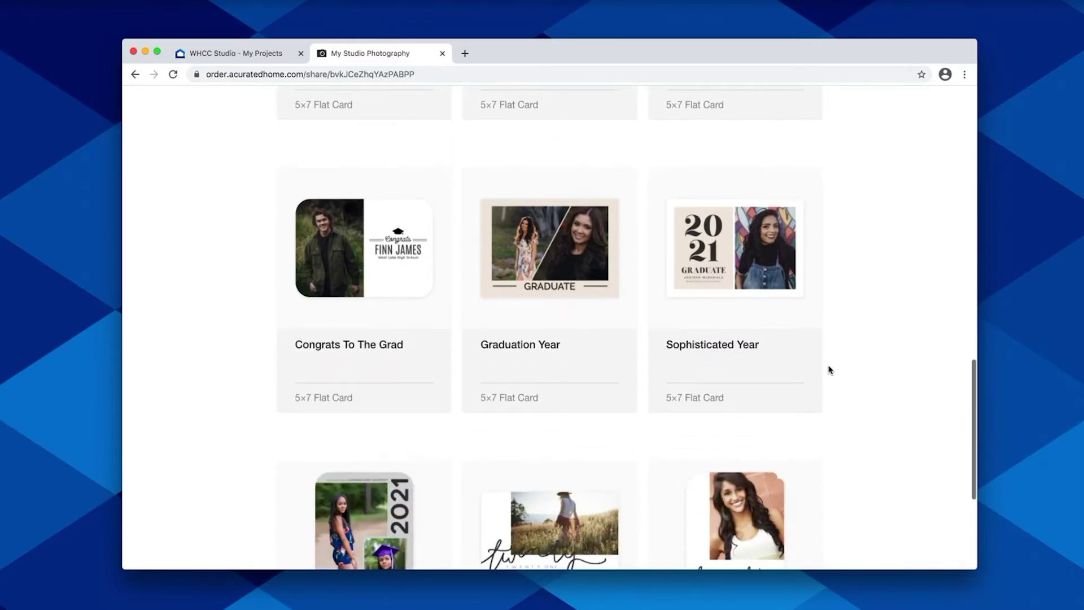
{"action": "scroll", "coordinate": [830, 369], "scroll_direction": "down", "scroll_amount": 2}
{"action": "scroll", "coordinate": [830, 369], "scroll_direction": "up", "scroll_amount": 14}
{"action": "scroll", "coordinate": [830, 369], "scroll_direction": "down", "scroll_amount": 5}
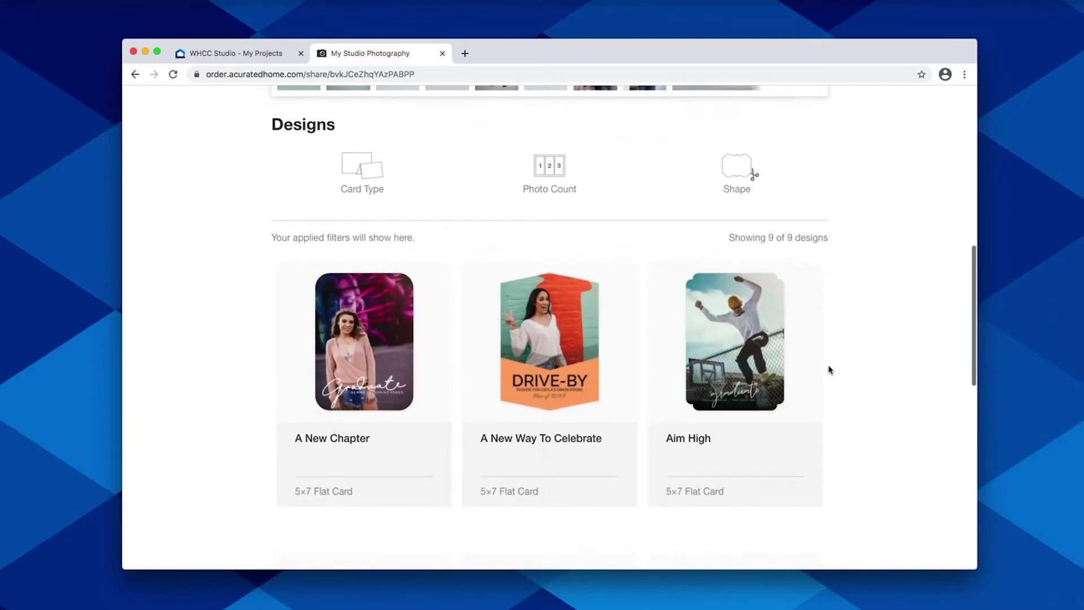
{"action": "mouse_move", "coordinate": [463, 346]}
{"action": "scroll", "coordinate": [508, 347], "scroll_direction": "down", "scroll_amount": 3}
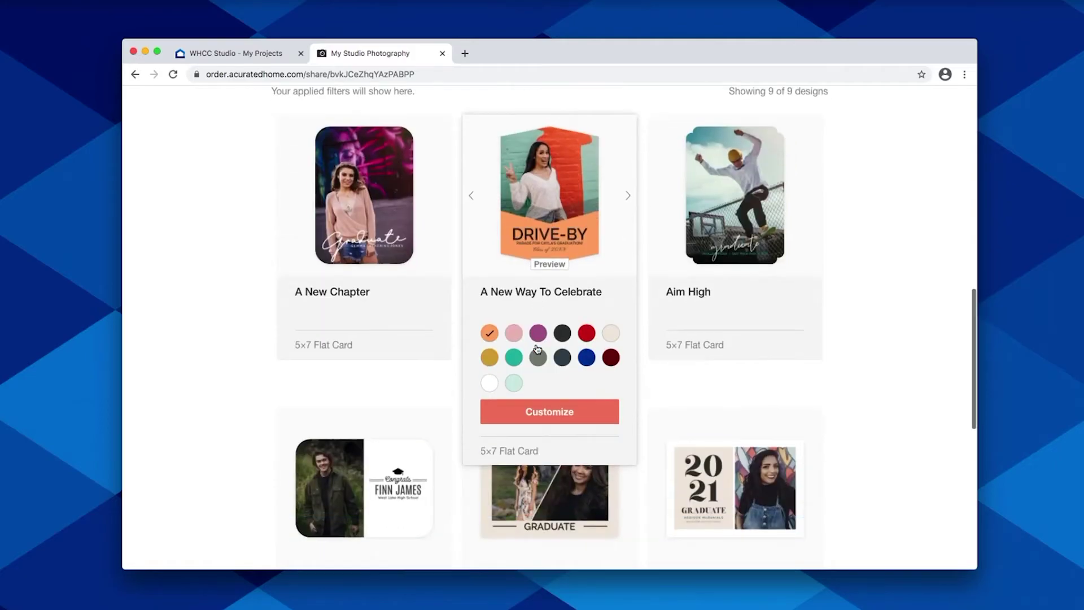
{"action": "scroll", "coordinate": [537, 349], "scroll_direction": "down", "scroll_amount": 3}
{"action": "scroll", "coordinate": [537, 348], "scroll_direction": "up", "scroll_amount": 16}
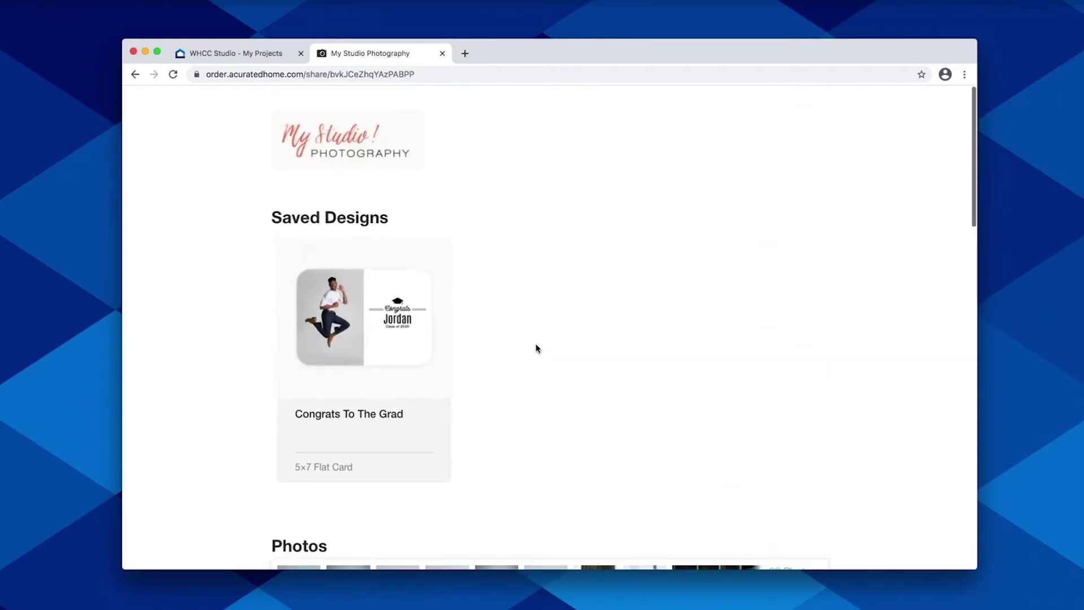
Step: Preview the client's saved Congrats To The Grad card, then close the preview
{"action": "left_click", "coordinate": [393, 342]}
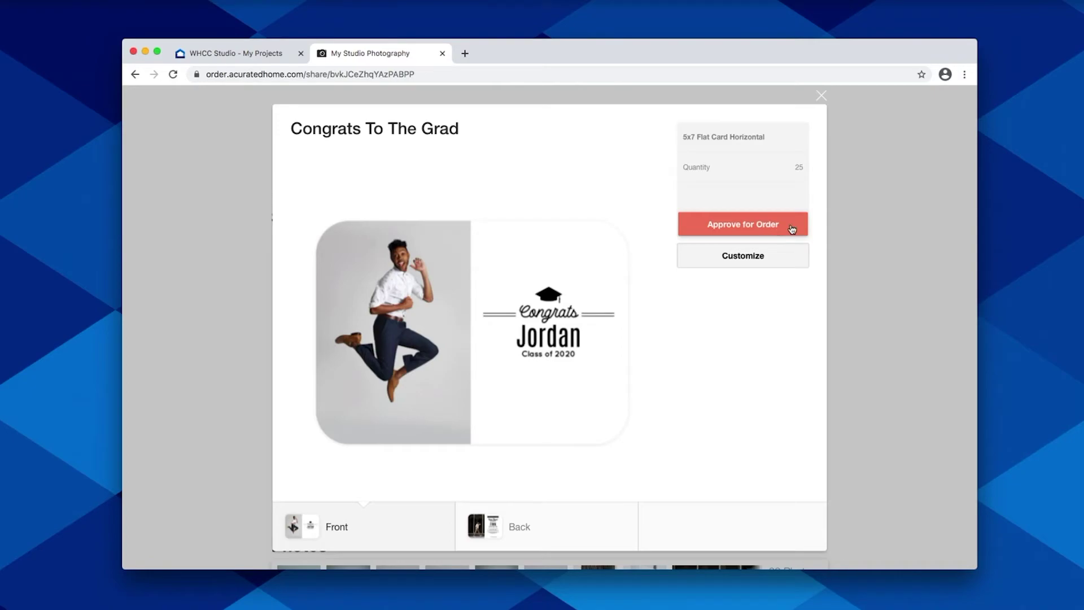
{"action": "left_click", "coordinate": [883, 214]}
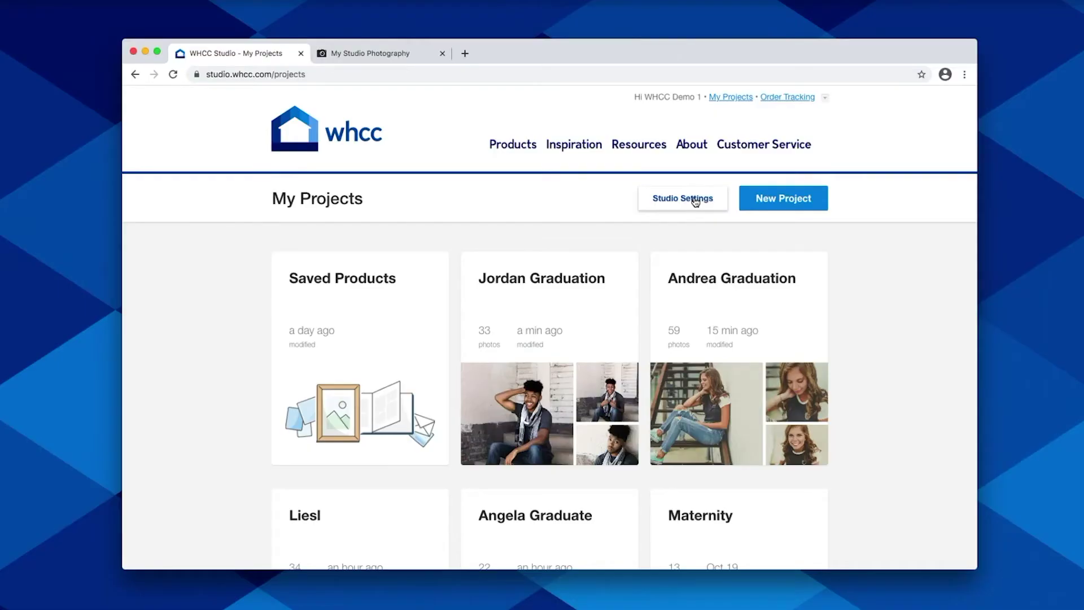
Step: Enable 'Allow clients to place orders and pay online' under Studio Settings Payments and save
{"action": "left_click", "coordinate": [696, 202]}
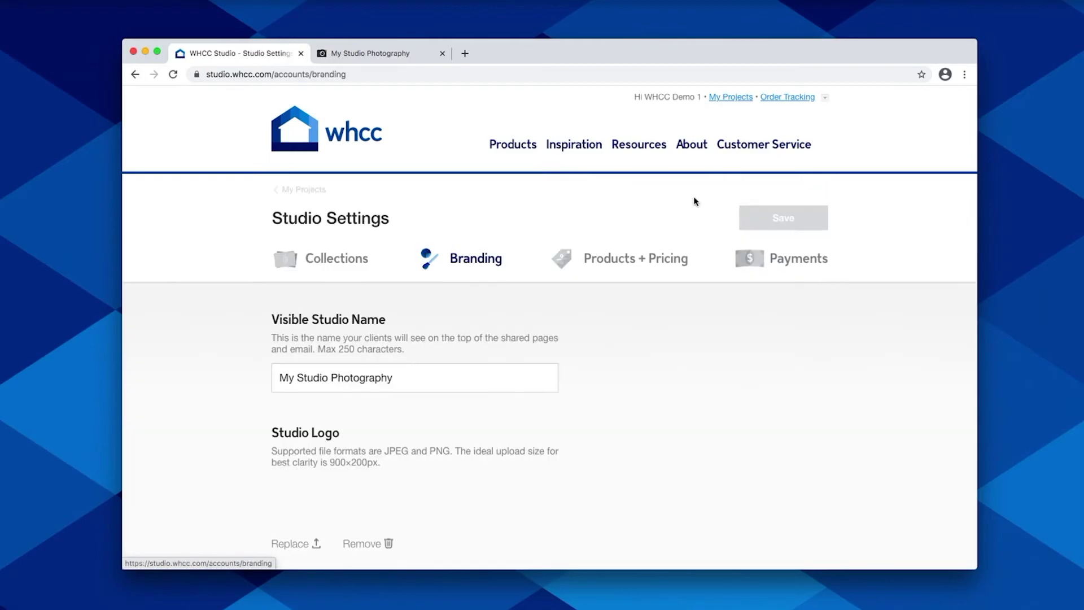
{"action": "left_click", "coordinate": [783, 262]}
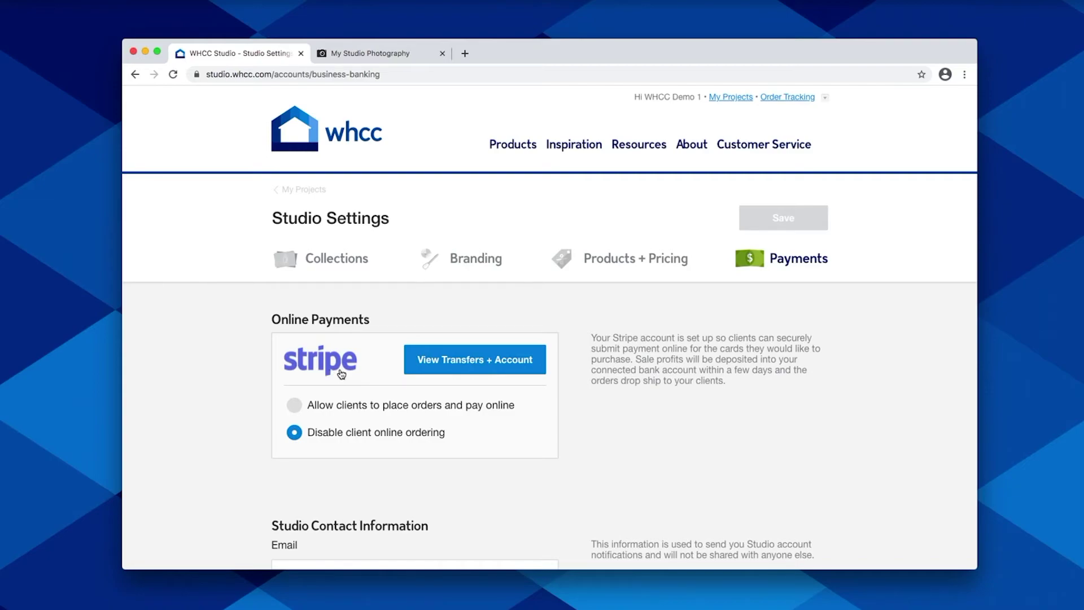
{"action": "scroll", "coordinate": [384, 419], "scroll_direction": "down", "scroll_amount": 2}
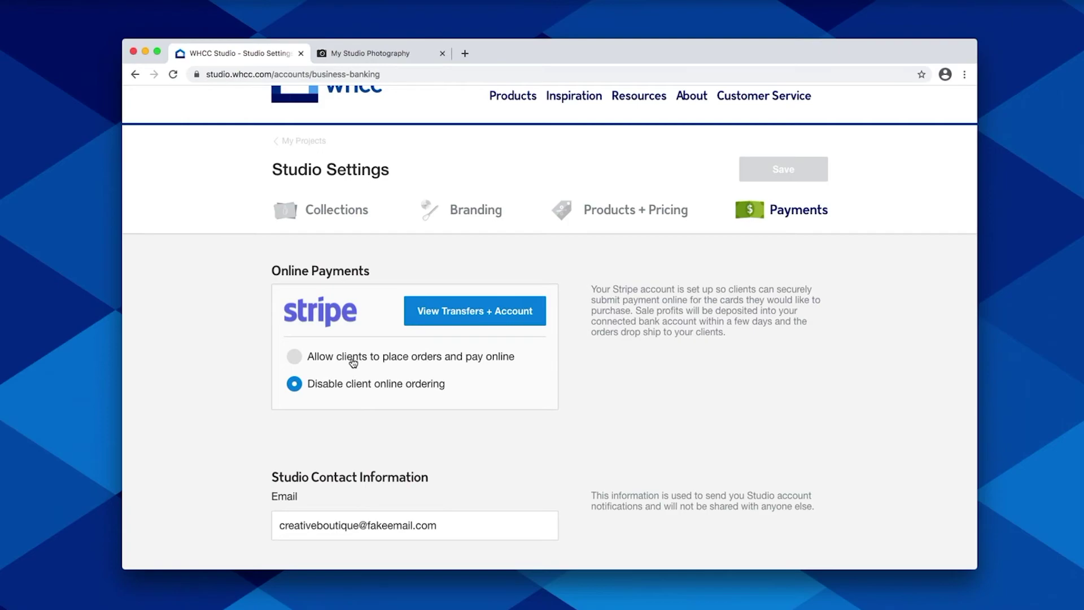
{"action": "left_click", "coordinate": [295, 357]}
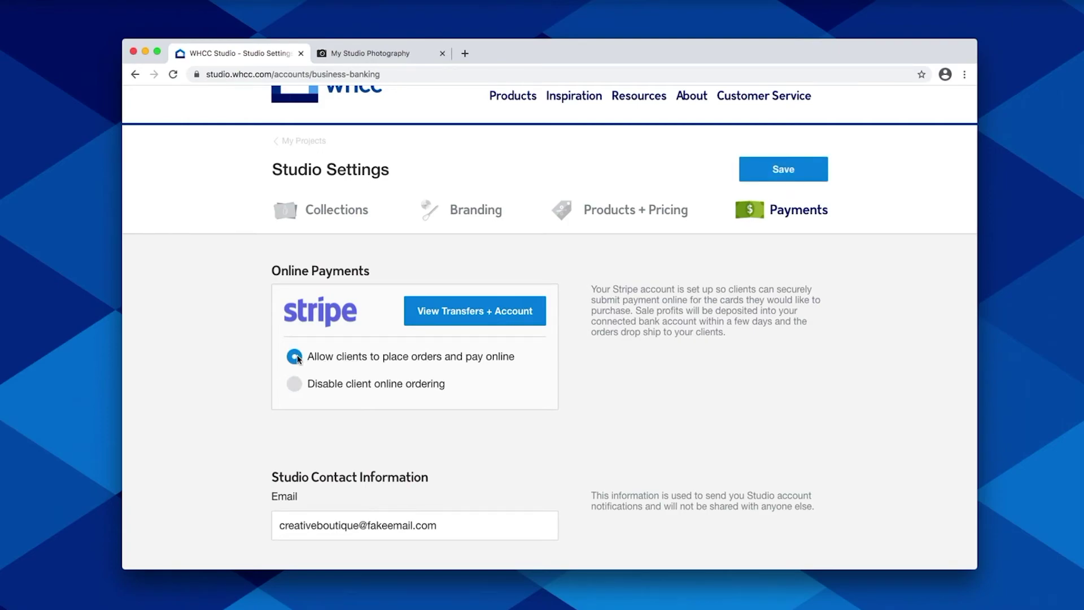
{"action": "left_click", "coordinate": [790, 173]}
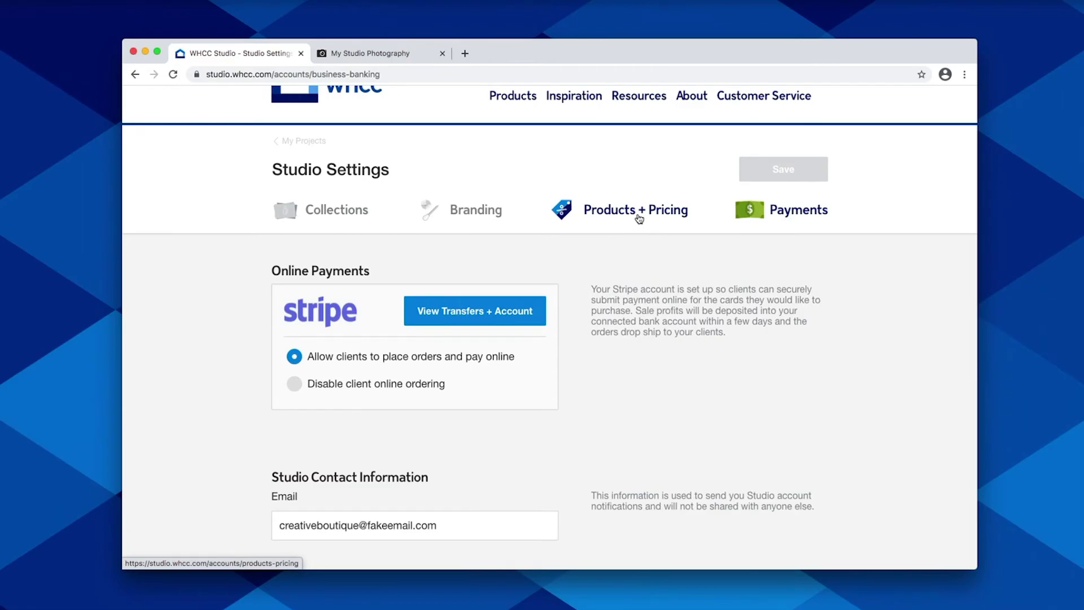
Step: Set the Products + Pricing markup to a 100 percent upcharge, save, and return to My Projects
{"action": "left_click", "coordinate": [639, 217]}
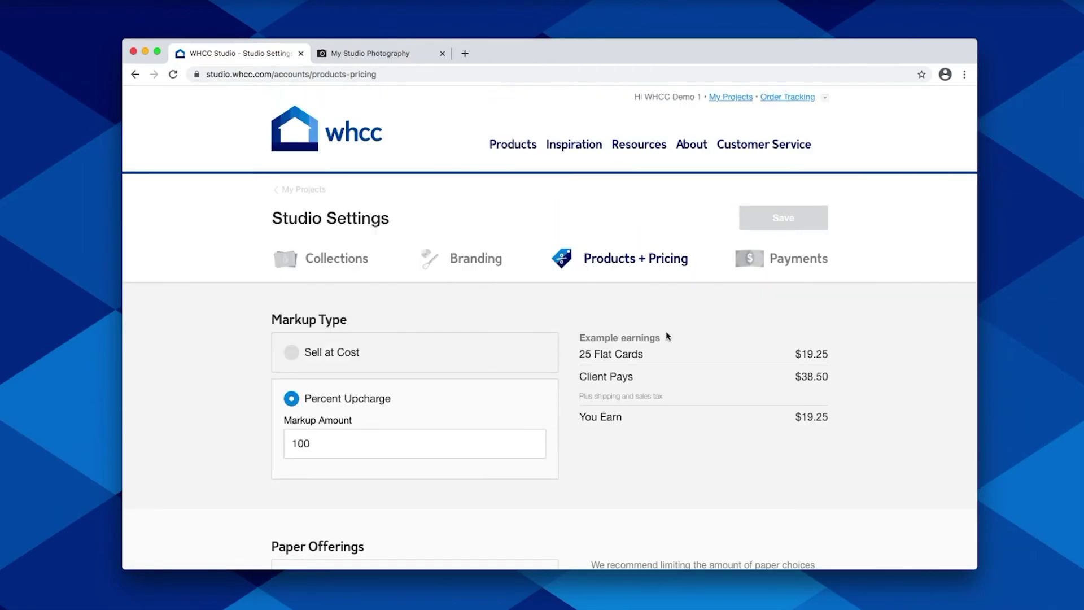
{"action": "scroll", "coordinate": [665, 334], "scroll_direction": "down", "scroll_amount": 2}
{"action": "double_click", "coordinate": [409, 330]}
{"action": "type", "text": "160"}
{"action": "scroll", "coordinate": [457, 338], "scroll_direction": "down", "scroll_amount": 4}
{"action": "scroll", "coordinate": [457, 340], "scroll_direction": "down", "scroll_amount": 1}
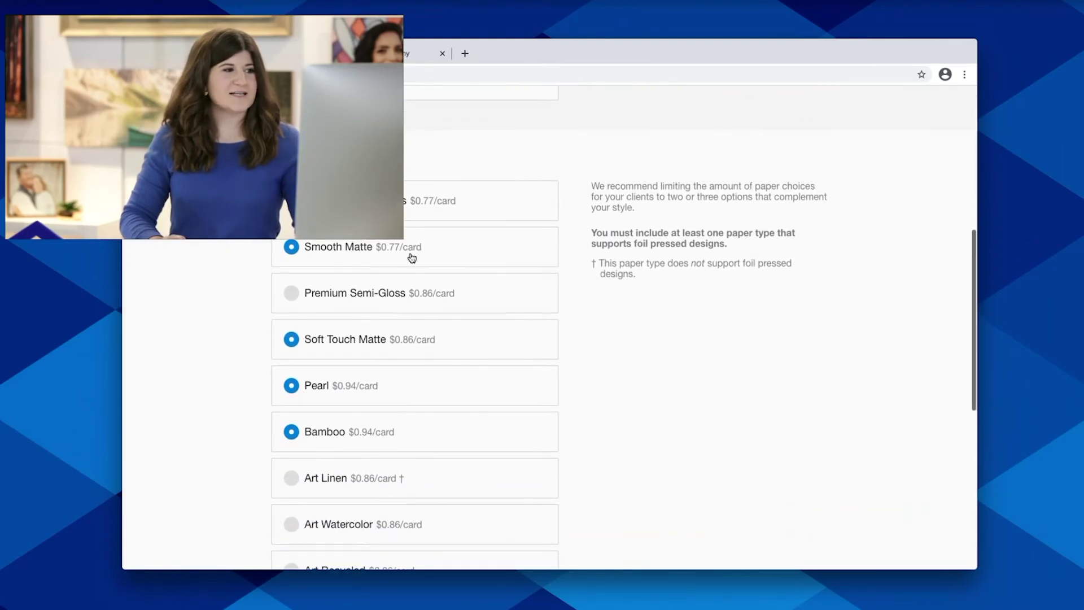
{"action": "scroll", "coordinate": [544, 443], "scroll_direction": "down", "scroll_amount": 2}
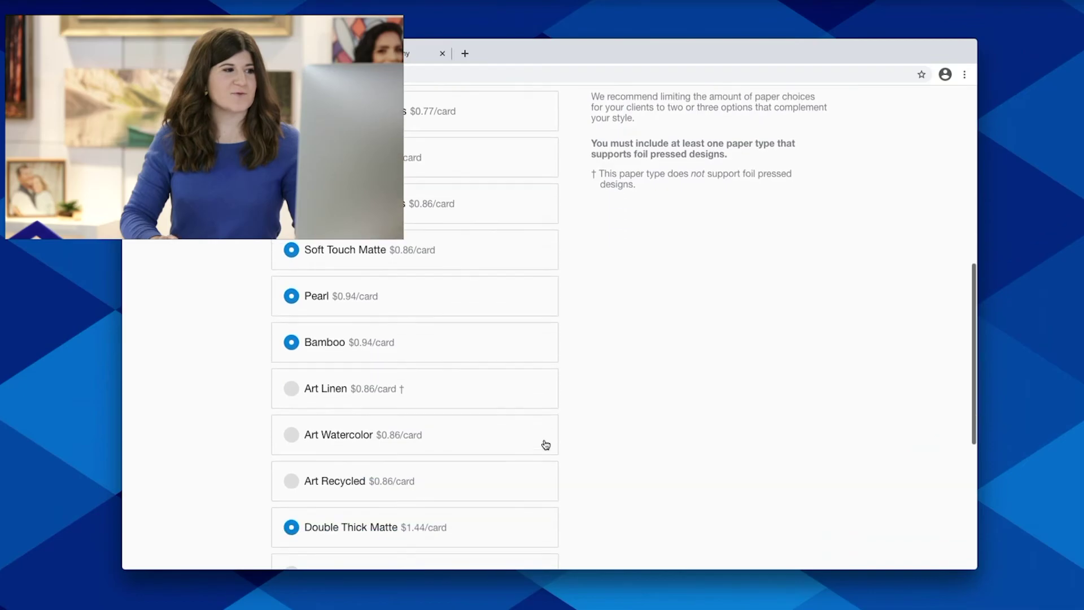
{"action": "scroll", "coordinate": [544, 443], "scroll_direction": "up", "scroll_amount": 4}
{"action": "scroll", "coordinate": [543, 442], "scroll_direction": "up", "scroll_amount": 5}
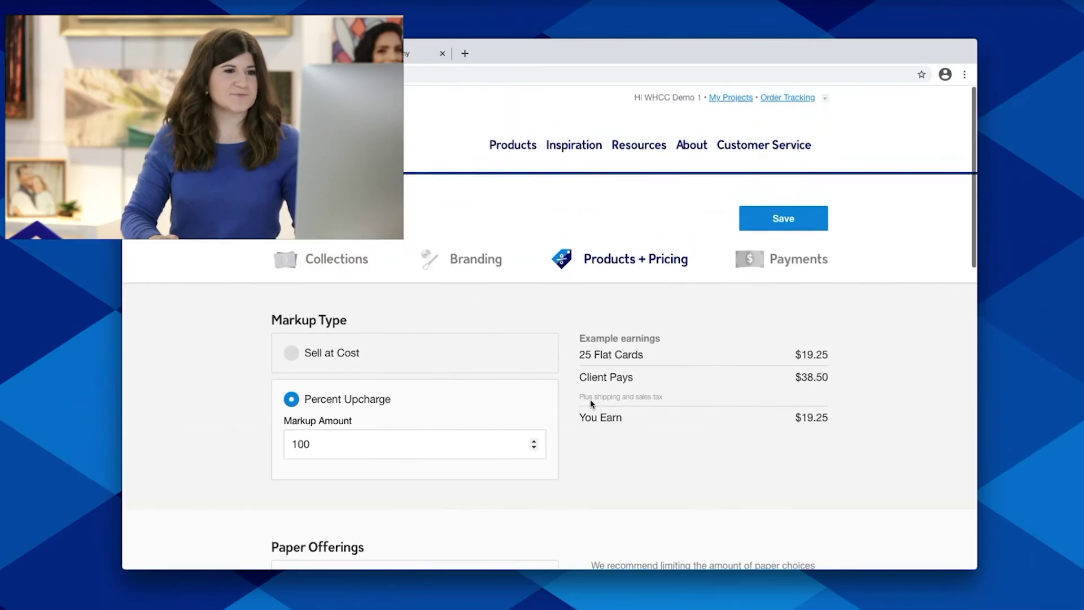
{"action": "left_click", "coordinate": [776, 218]}
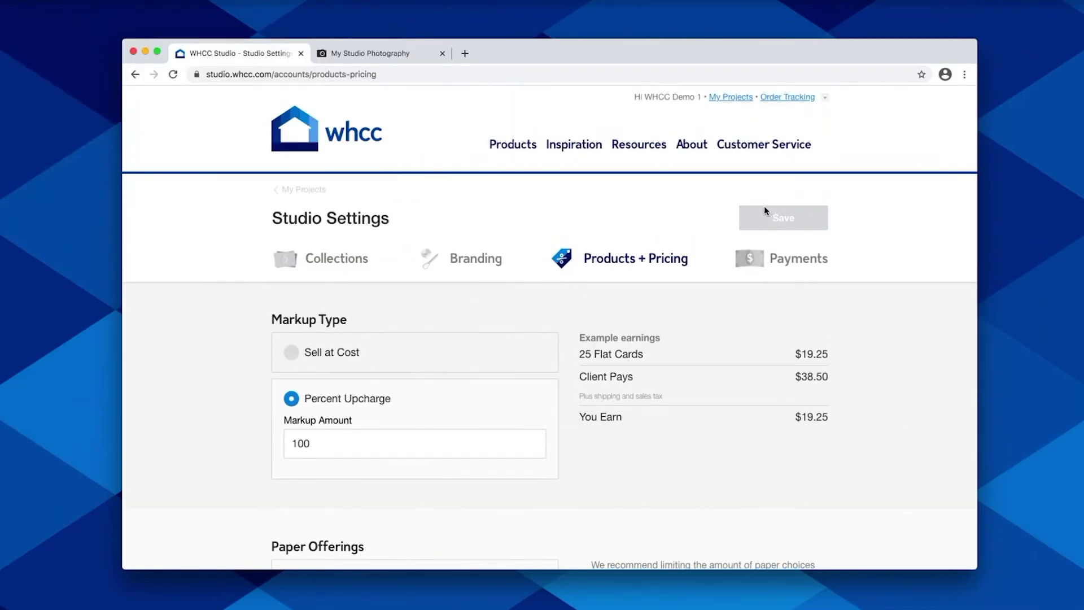
{"action": "left_click", "coordinate": [287, 190]}
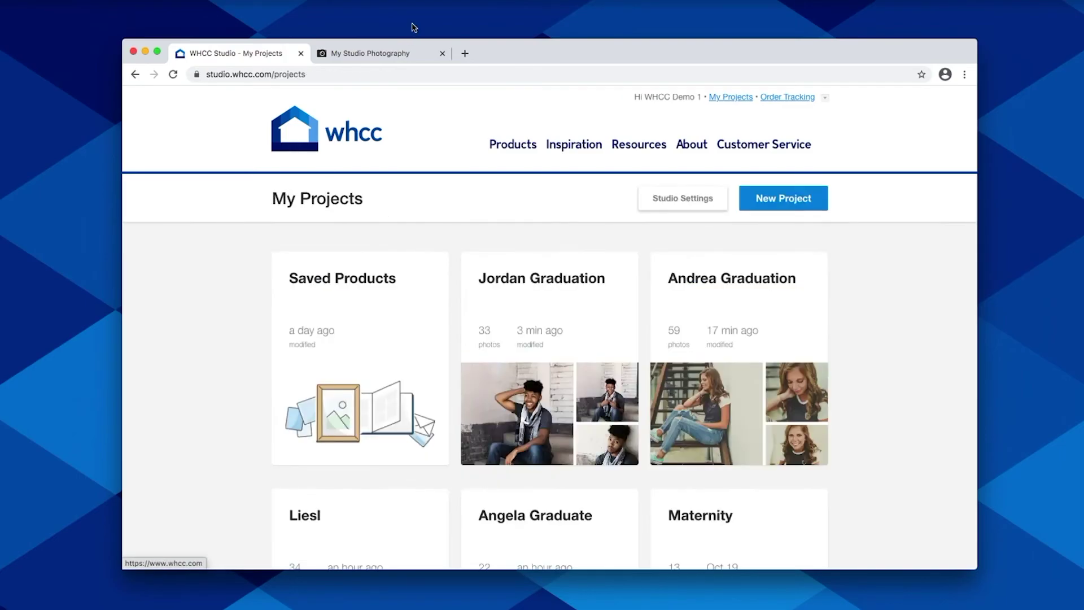
Step: Reload the share page and preview Congrats To The Grad, keeping 25 cards at $77.00
{"action": "left_click", "coordinate": [377, 53]}
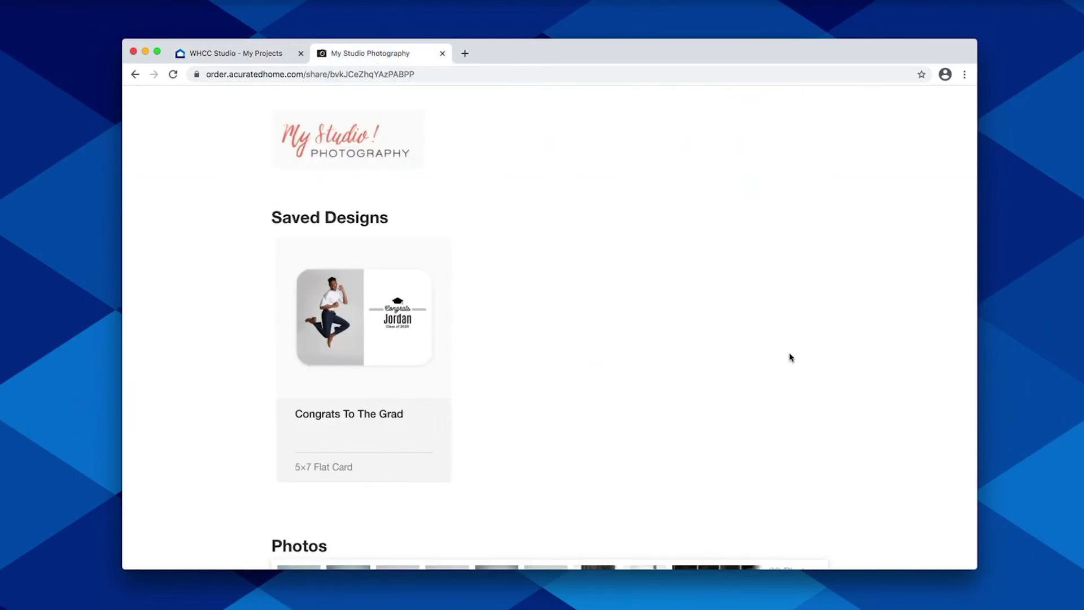
{"action": "key", "text": "super+r"}
{"action": "mouse_move", "coordinate": [378, 354]}
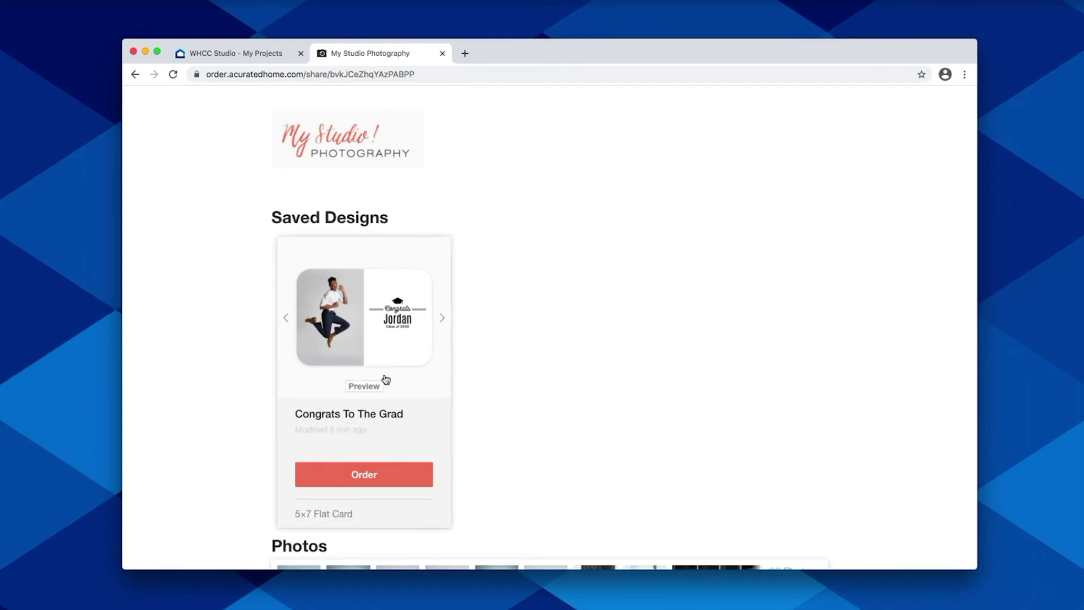
{"action": "left_click", "coordinate": [386, 380]}
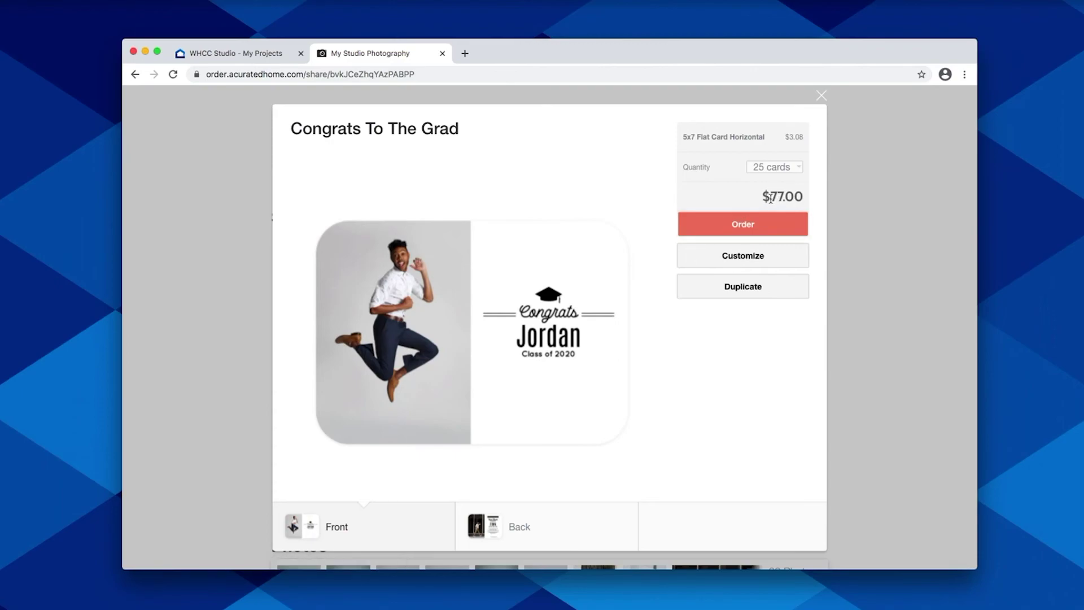
{"action": "left_click", "coordinate": [769, 169]}
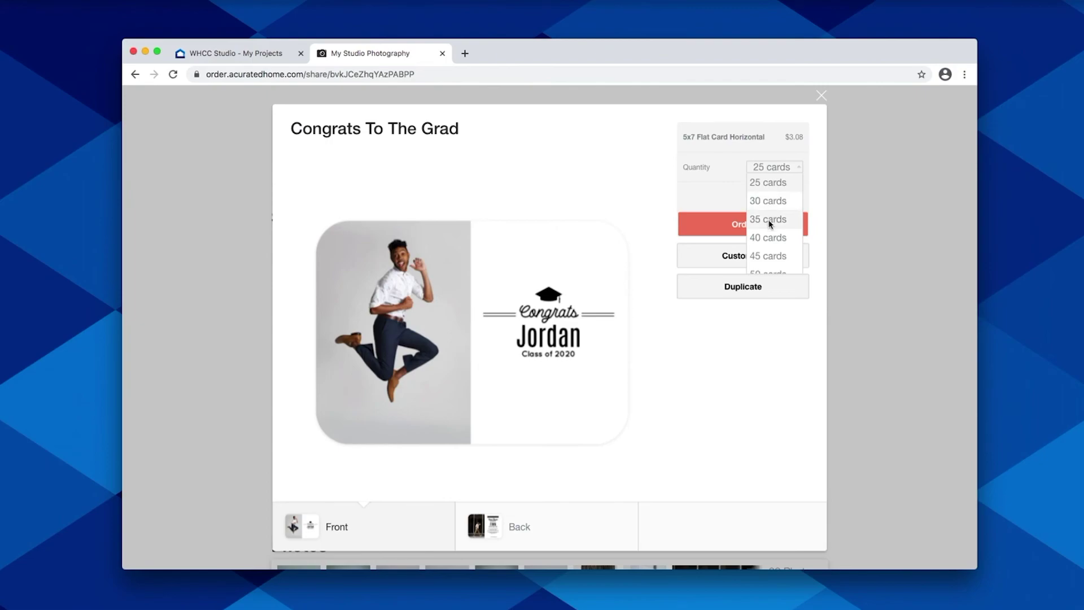
{"action": "left_click", "coordinate": [733, 223]}
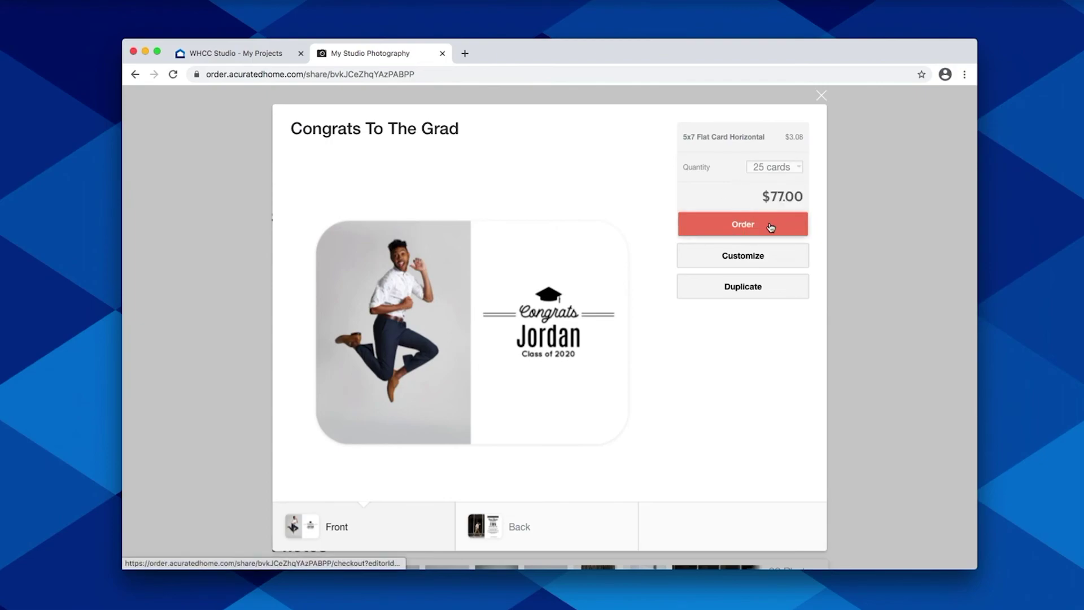